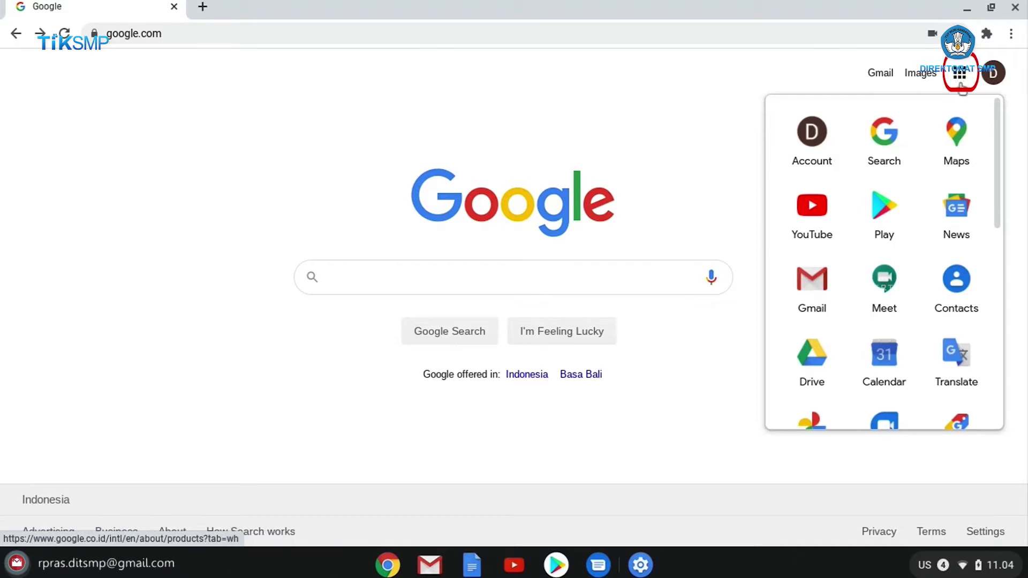
# Open Google Sheets from the Chrome apps launcher
pyautogui.moveTo(999, 116); pyautogui.dragTo(999, 247)
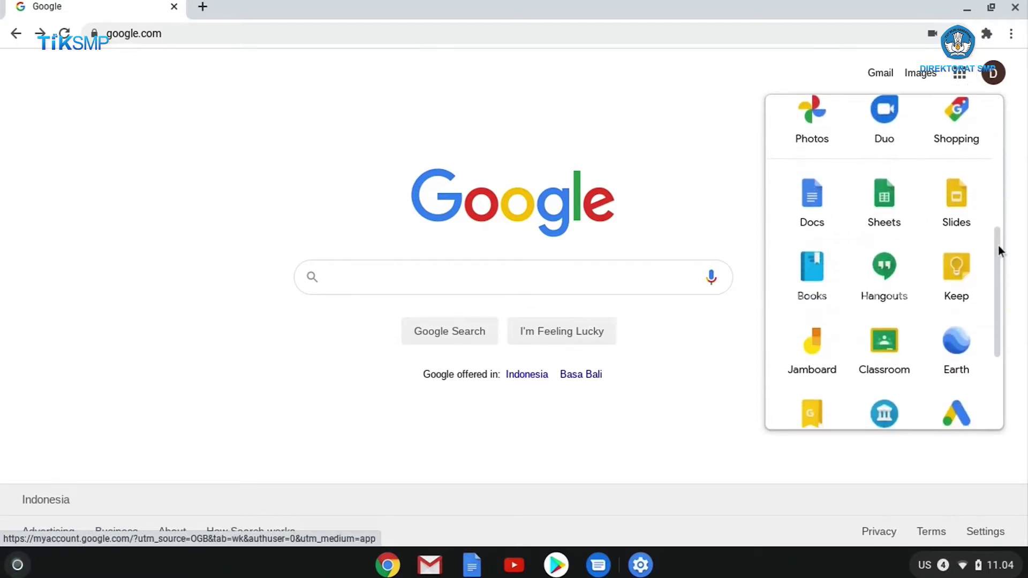
pyautogui.click(900, 210)
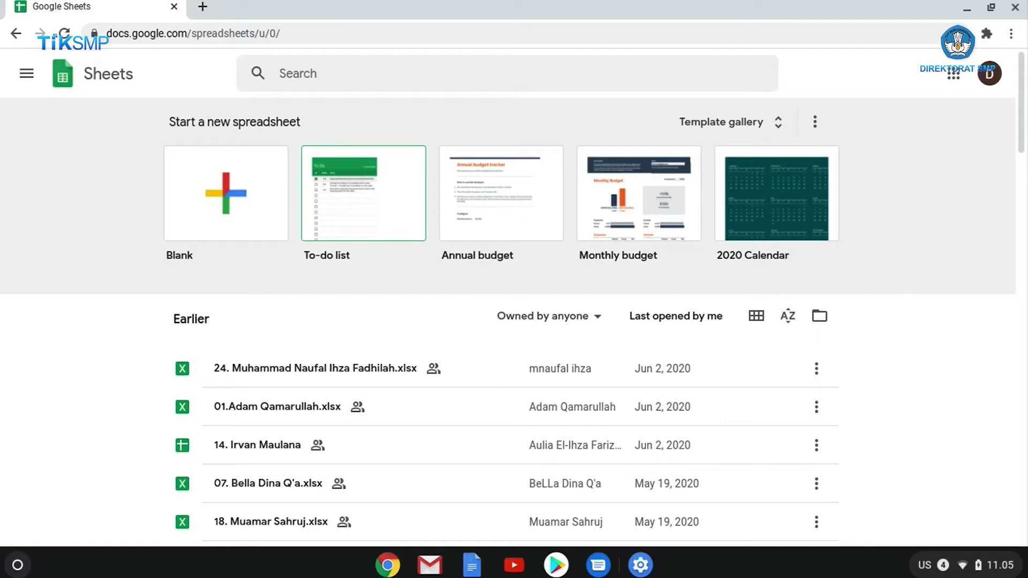
# Create a 2020 Calendar spreadsheet from the template, browse its months, and return to Sheets home
pyautogui.click(744, 211)
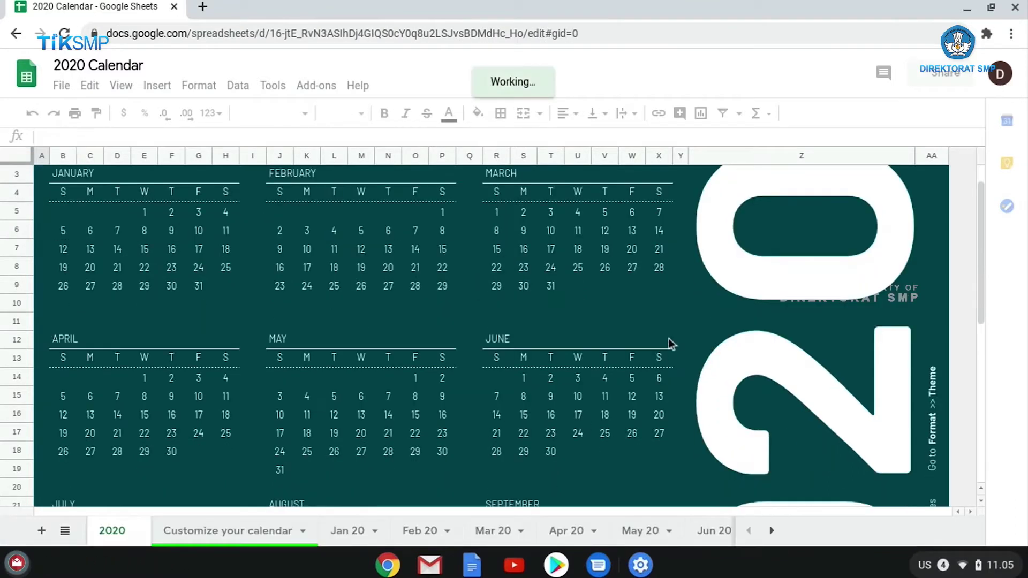
pyautogui.scroll(-2, 669, 339)
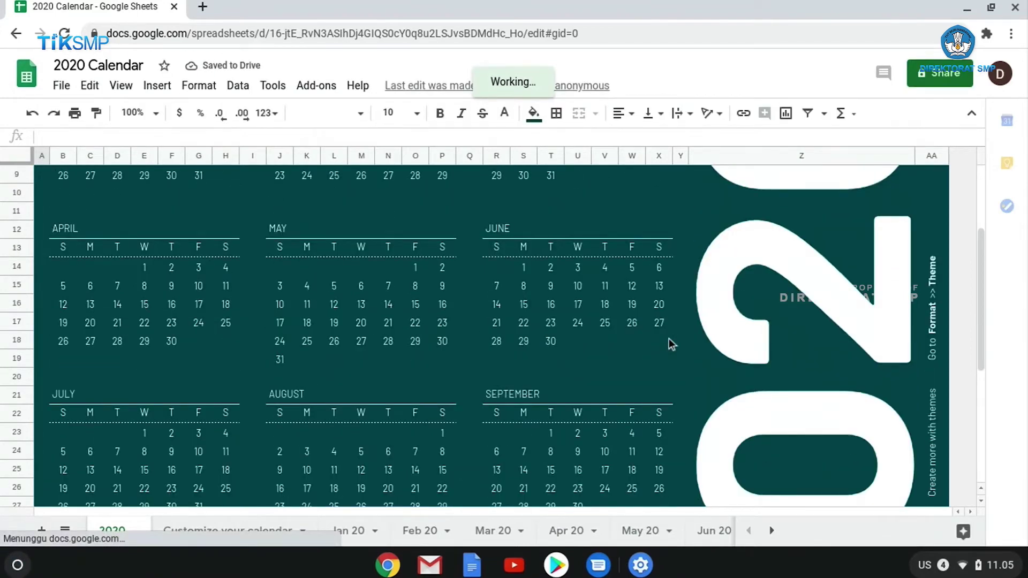
pyautogui.scroll(-2, 669, 339)
pyautogui.scroll(-2, 669, 338)
pyautogui.scroll(-1, 669, 340)
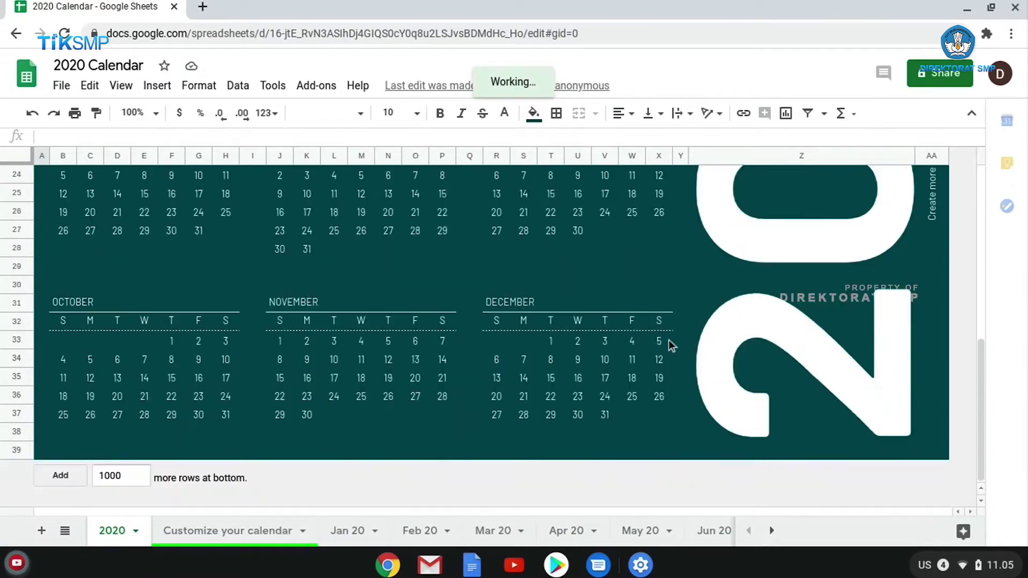
pyautogui.scroll(2, 670, 339)
pyautogui.scroll(5, 670, 339)
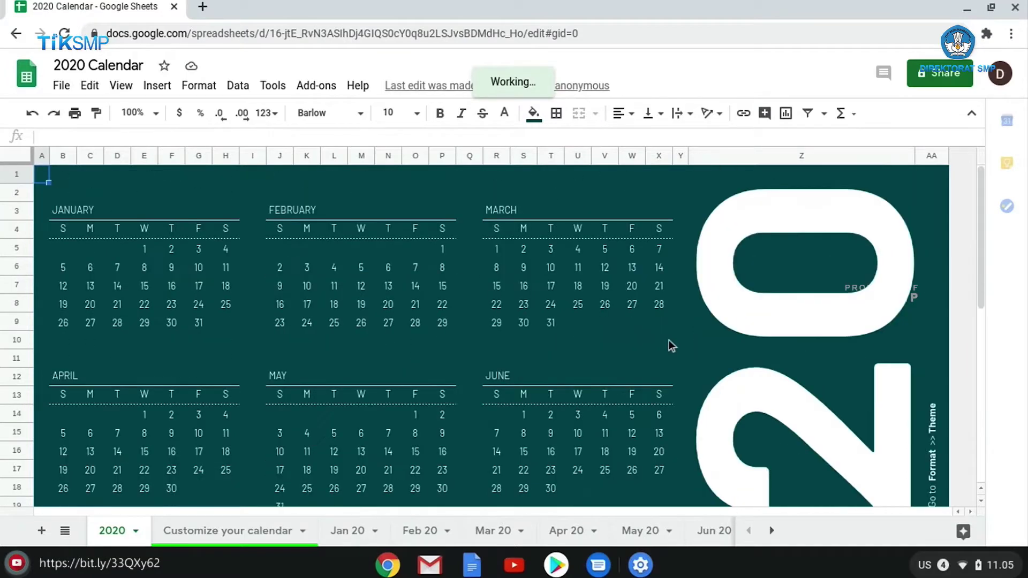
pyautogui.press('Right')
pyautogui.press('Right')
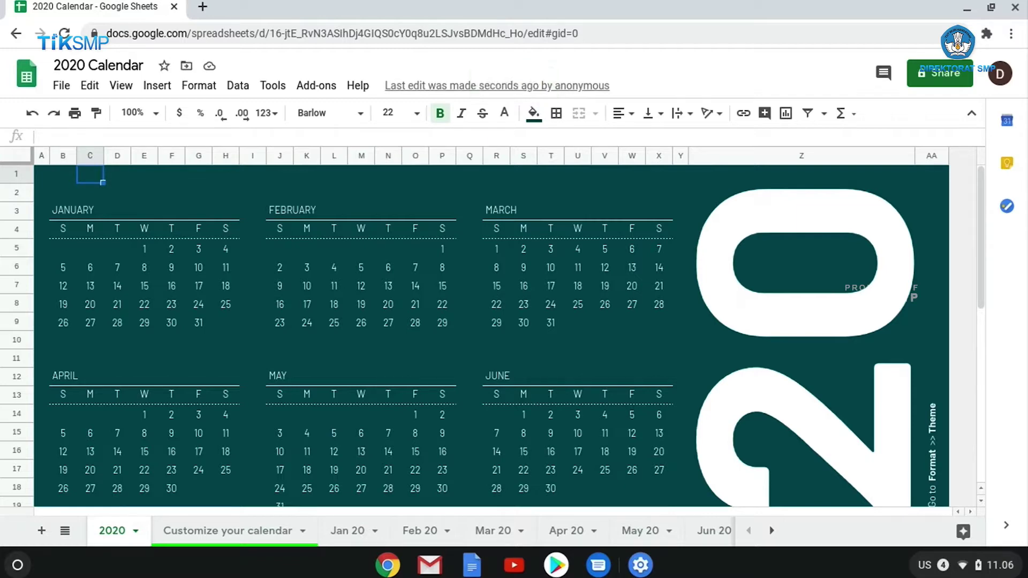
pyautogui.click(18, 43)
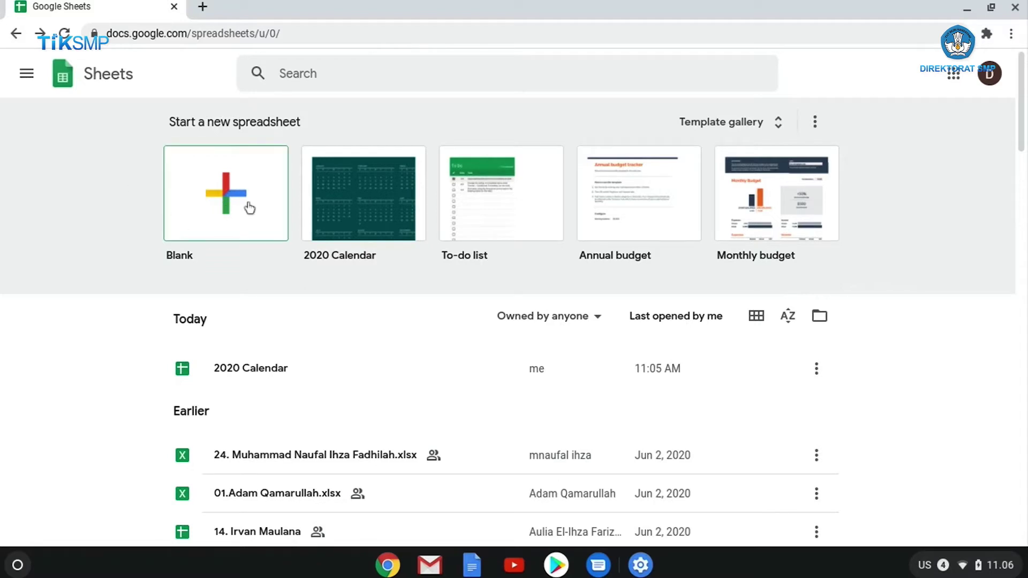
# Start a blank spreadsheet and rename it 'Latihan1'
pyautogui.click(222, 197)
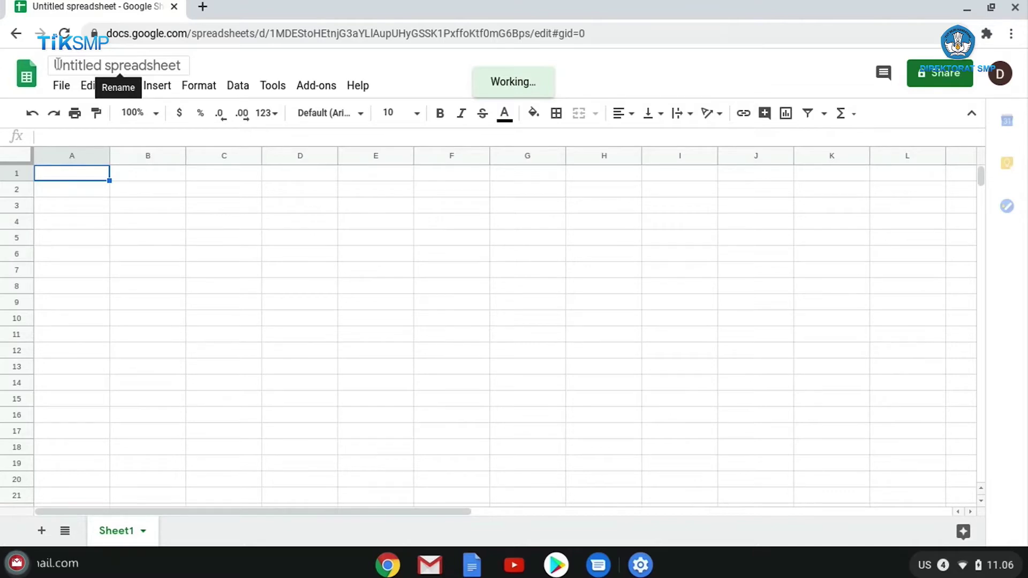
pyautogui.click(58, 64)
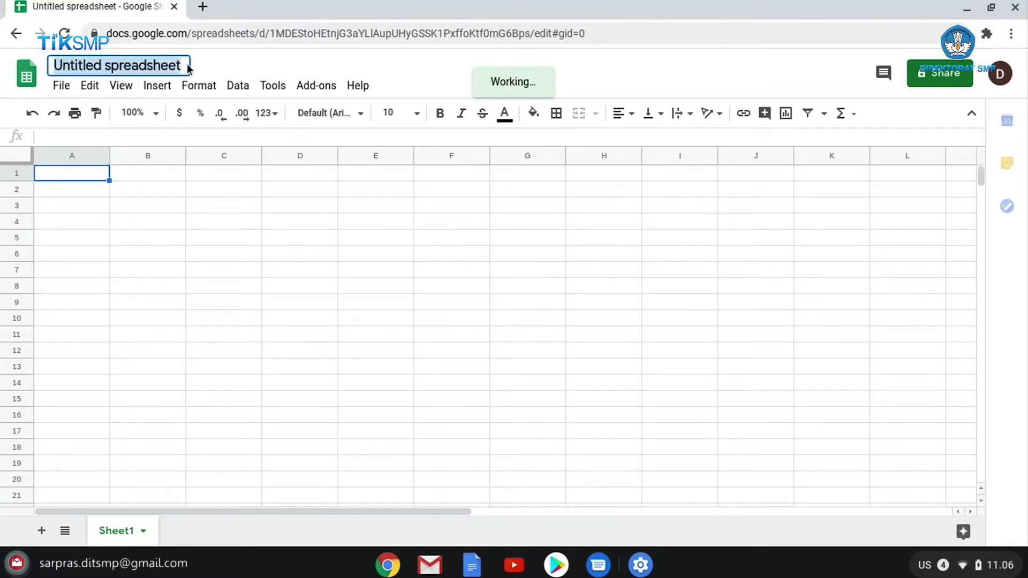
pyautogui.write('Lat')
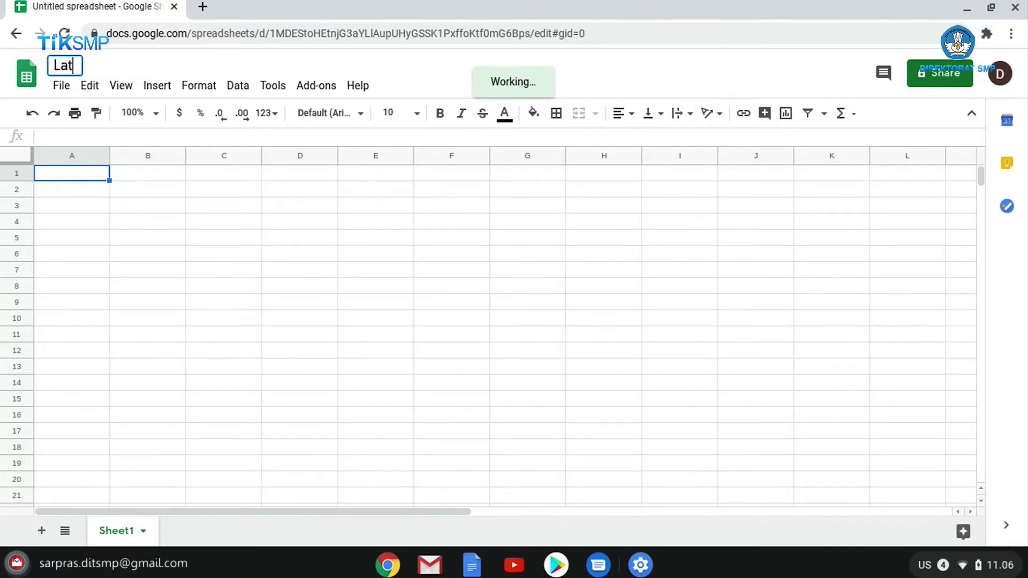
pyautogui.write('ihan1')
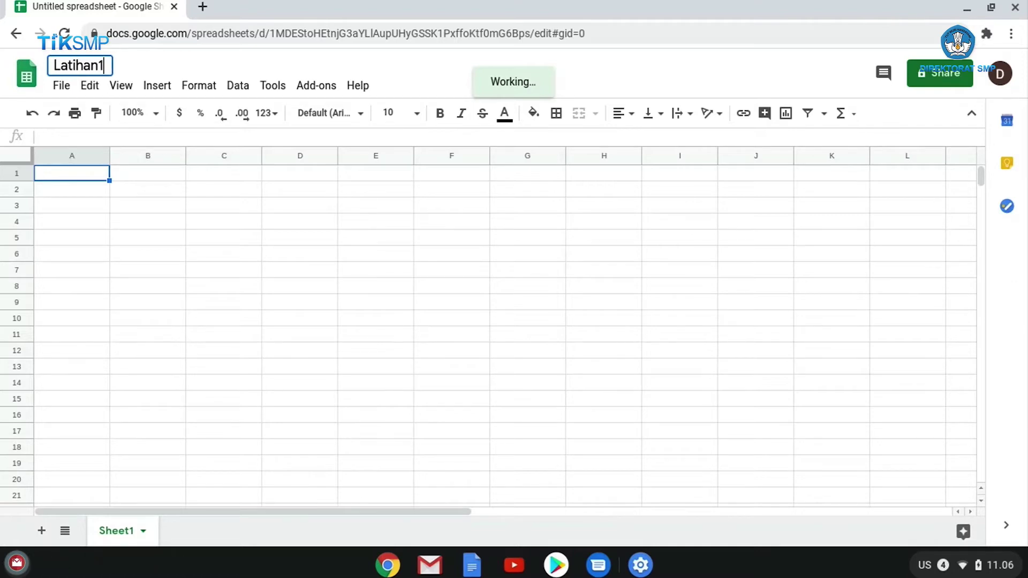
pyautogui.click(189, 227)
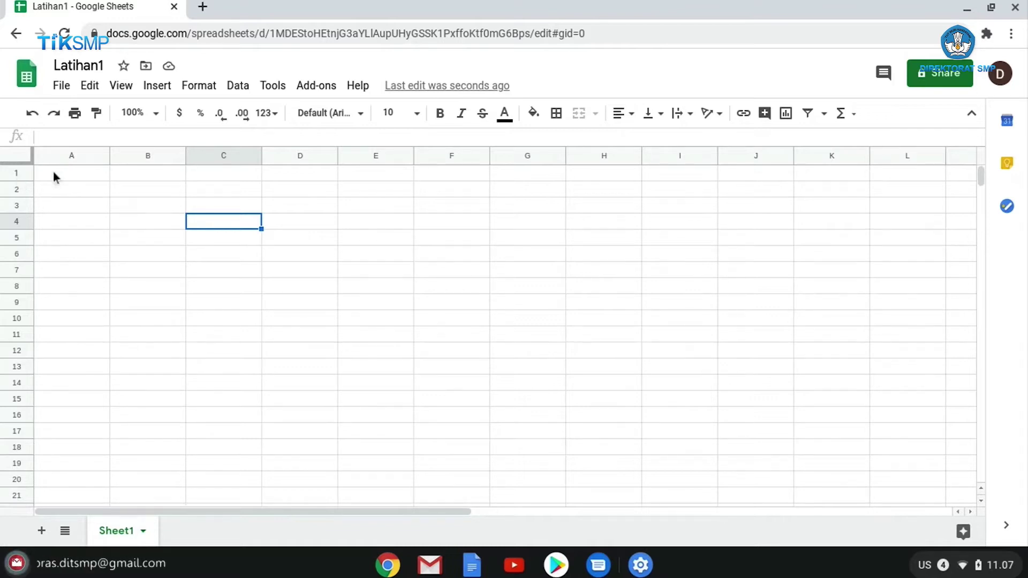
pyautogui.moveTo(72, 155)
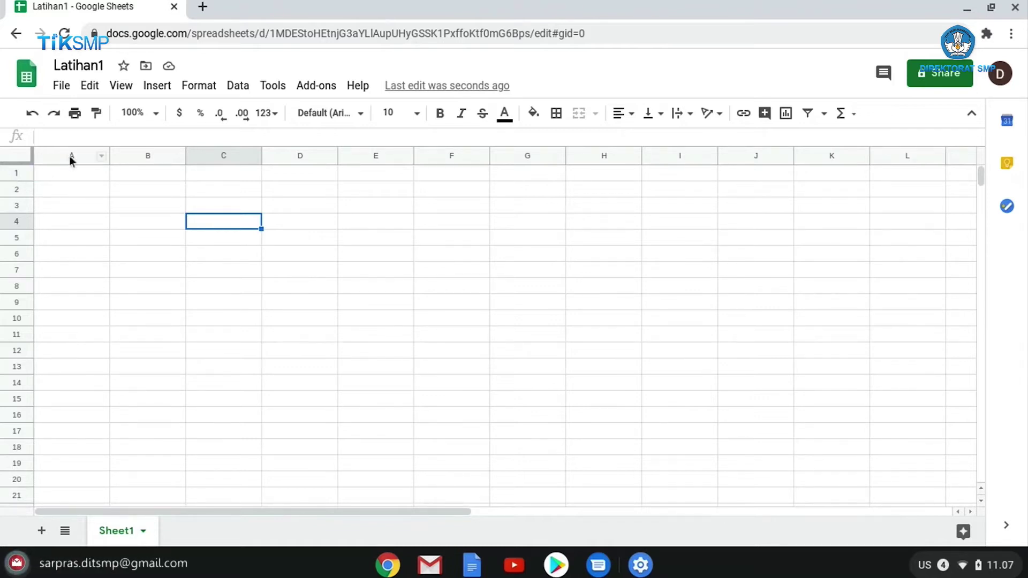
pyautogui.click(37, 171)
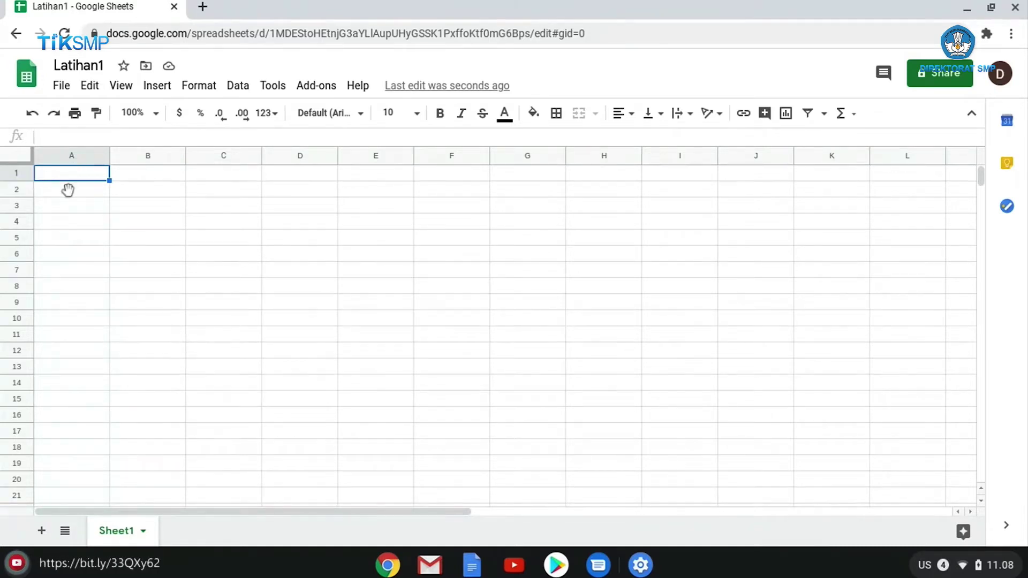
pyautogui.click(141, 174)
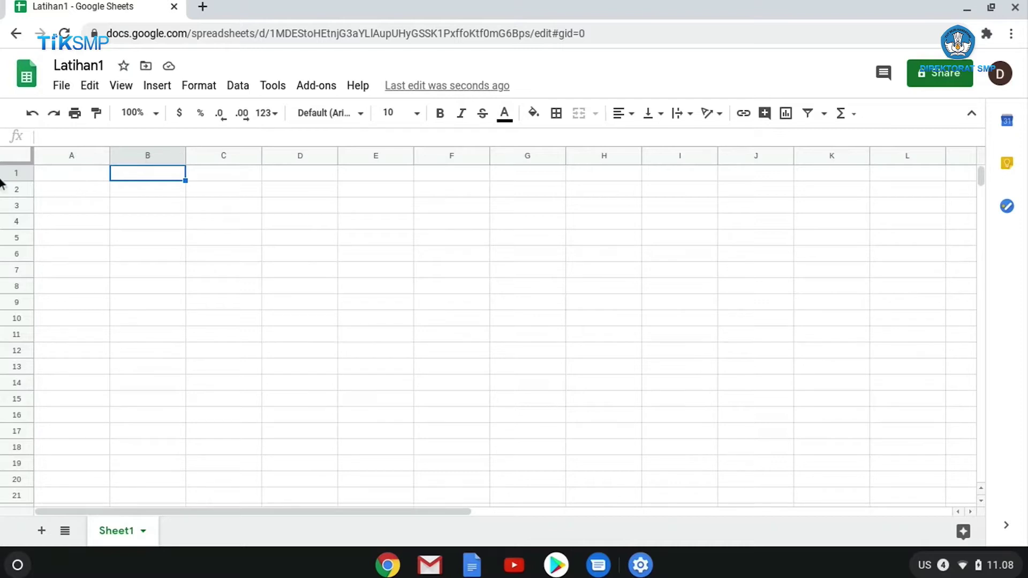
pyautogui.click(212, 196)
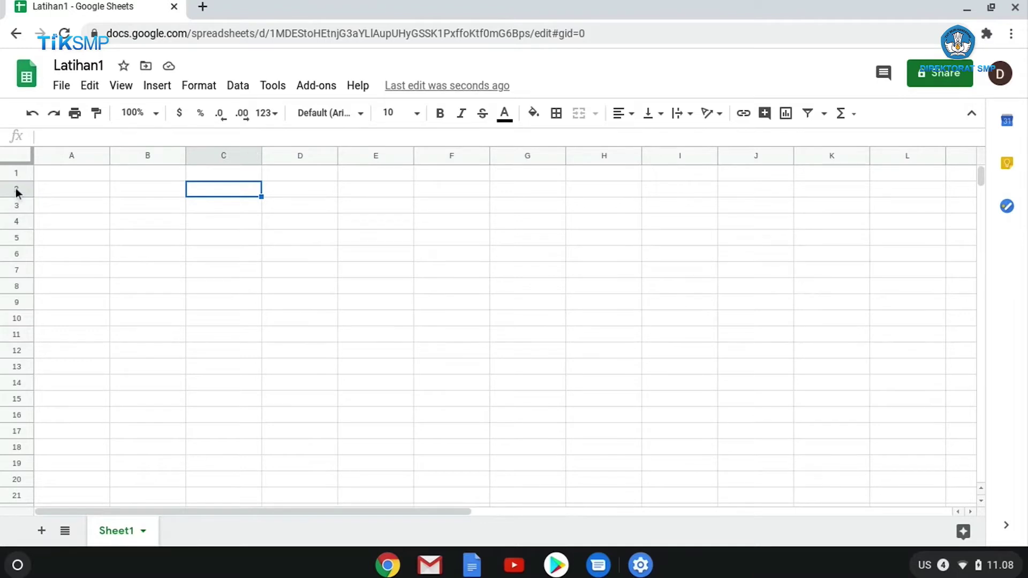
pyautogui.click(63, 175)
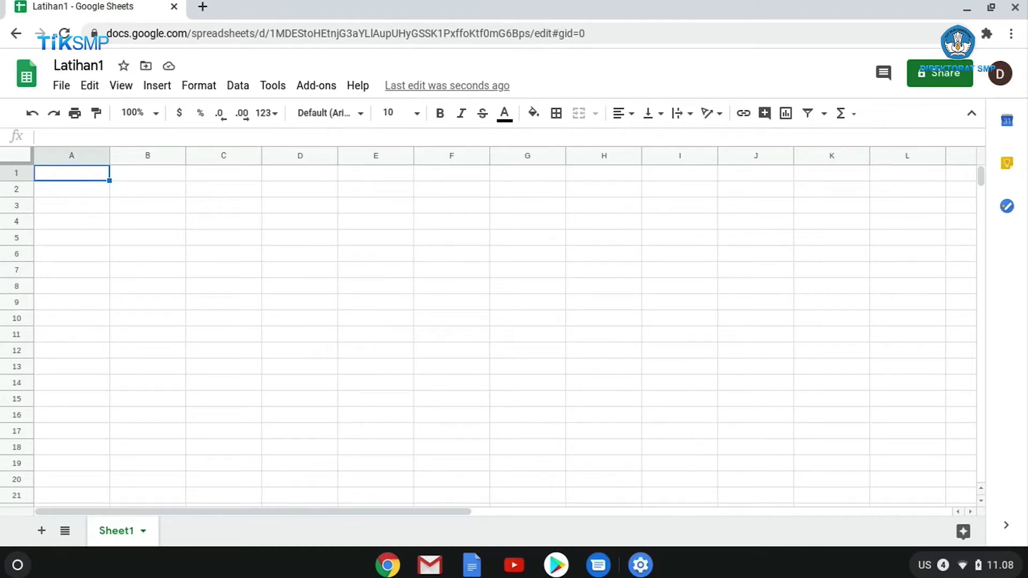
# Enter headers No, Nama and Kelas in A1–C1, narrow column A and widen column B
pyautogui.write('No')
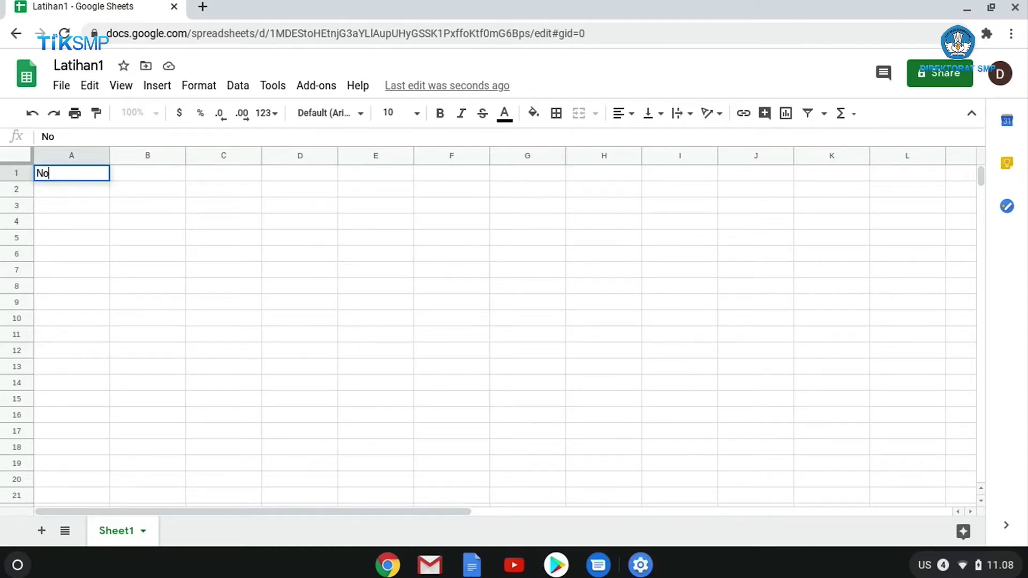
pyautogui.press('Tab')
pyautogui.write('Nama')
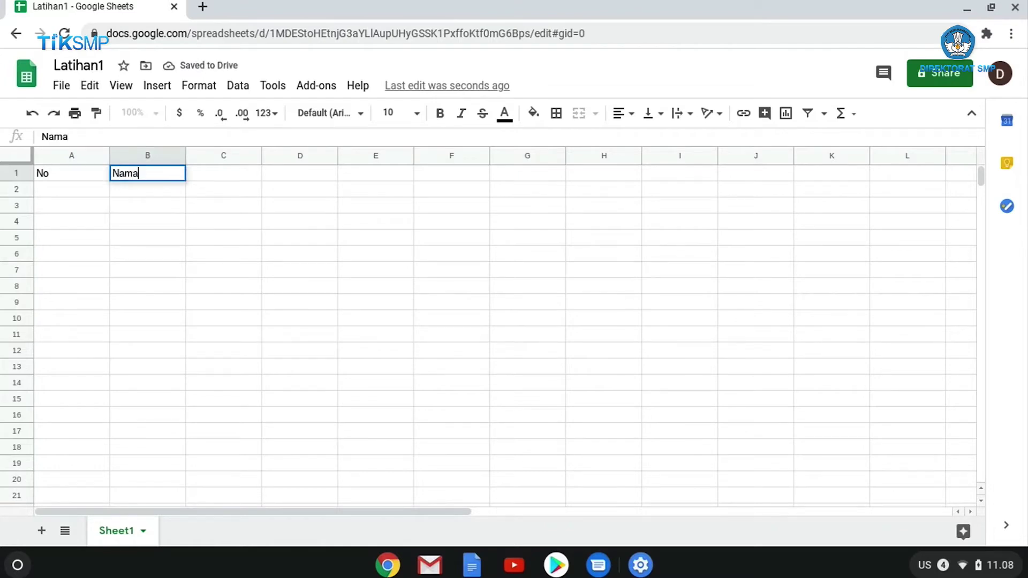
pyautogui.press('Tab')
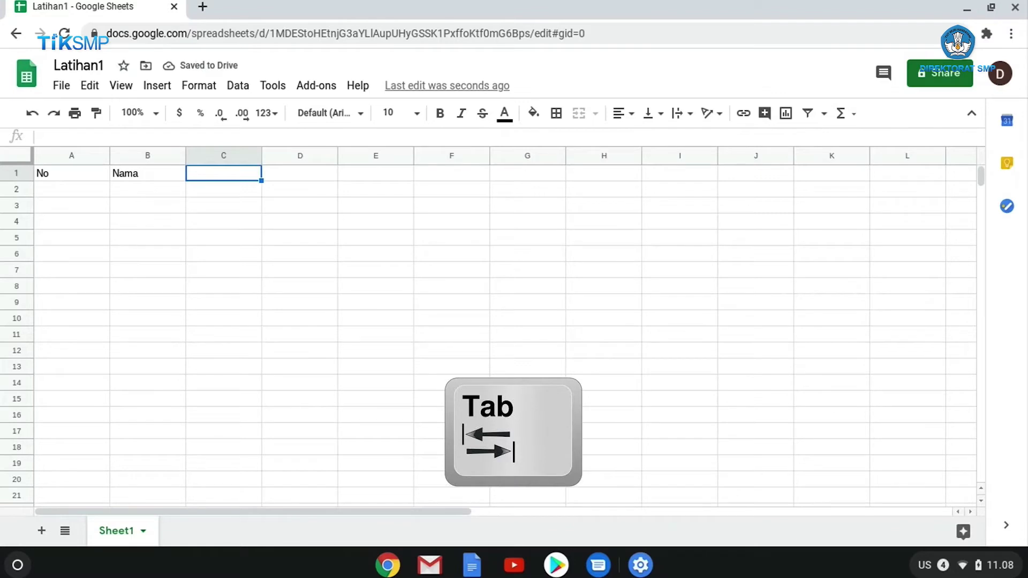
pyautogui.hotkey('shift', 'Tab')
pyautogui.hotkey('shift', 'Tab')
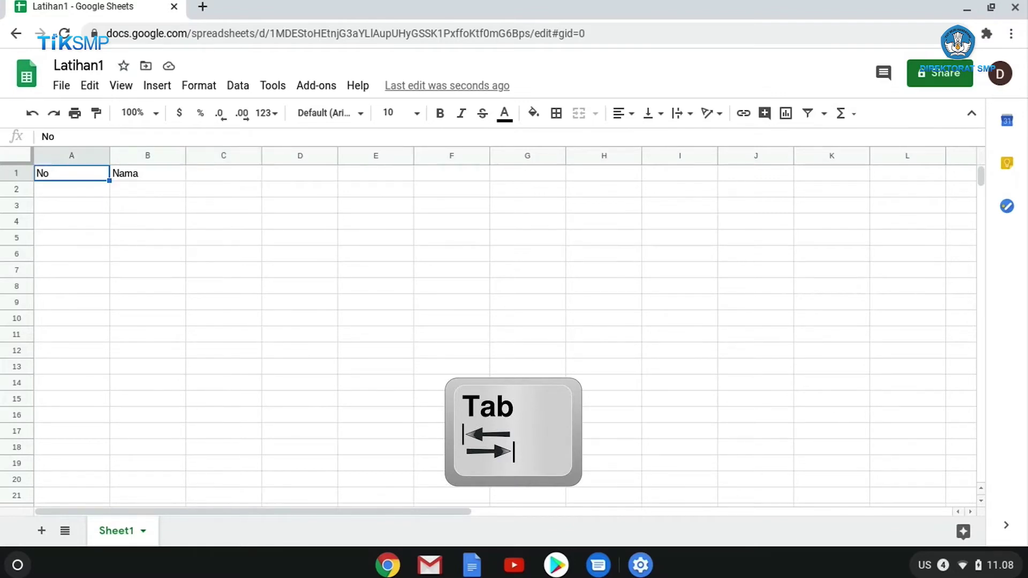
pyautogui.press('Tab')
pyautogui.press('Tab')
pyautogui.write('Ke')
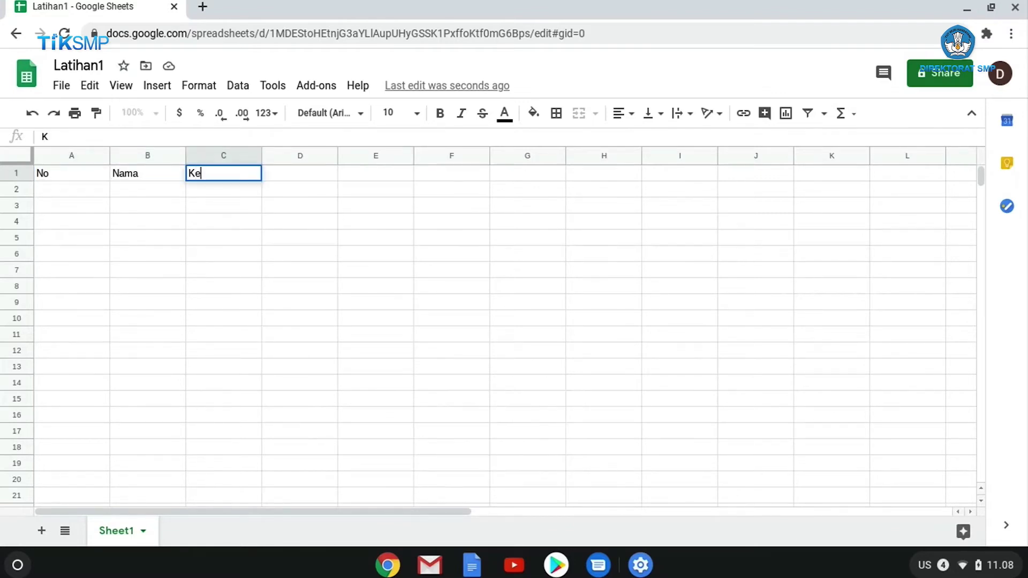
pyautogui.write('las')
pyautogui.press('Return')
pyautogui.moveTo(110, 155); pyautogui.dragTo(70, 155)
pyautogui.moveTo(145, 155); pyautogui.dragTo(223, 155)
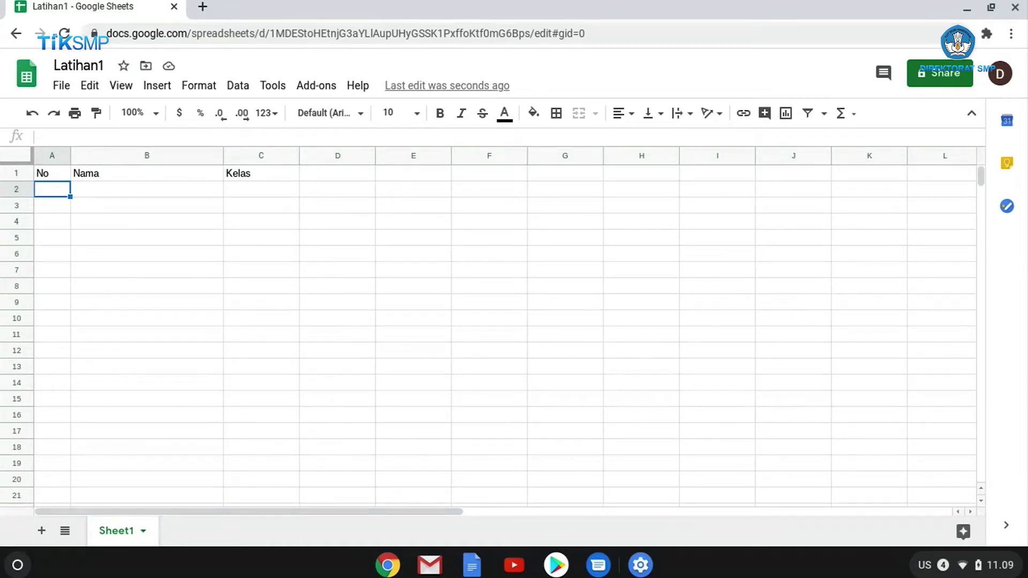
# Enter 1 and 2 in cells A2 and A3
pyautogui.write('1')
pyautogui.press('Return')
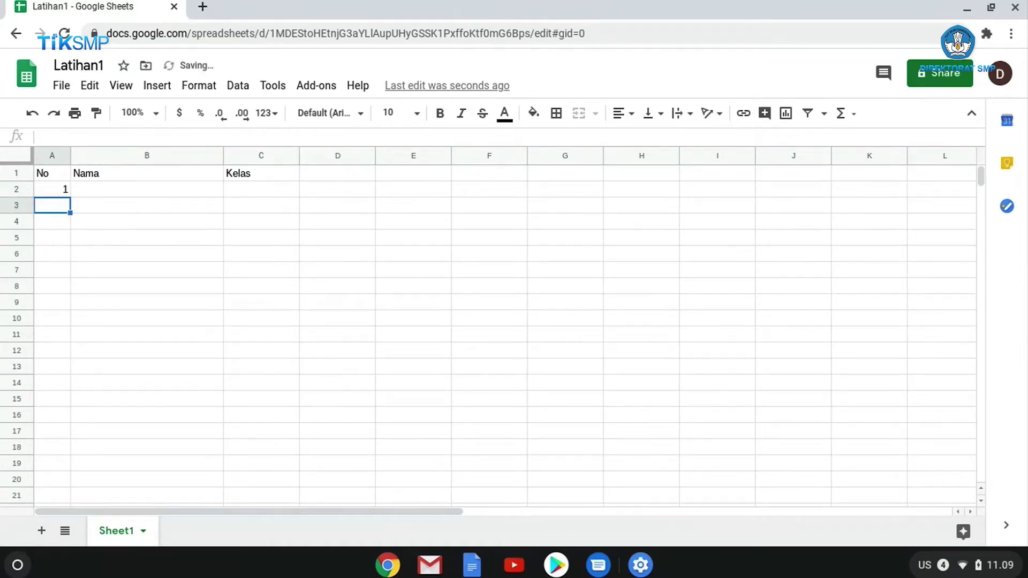
pyautogui.write('2')
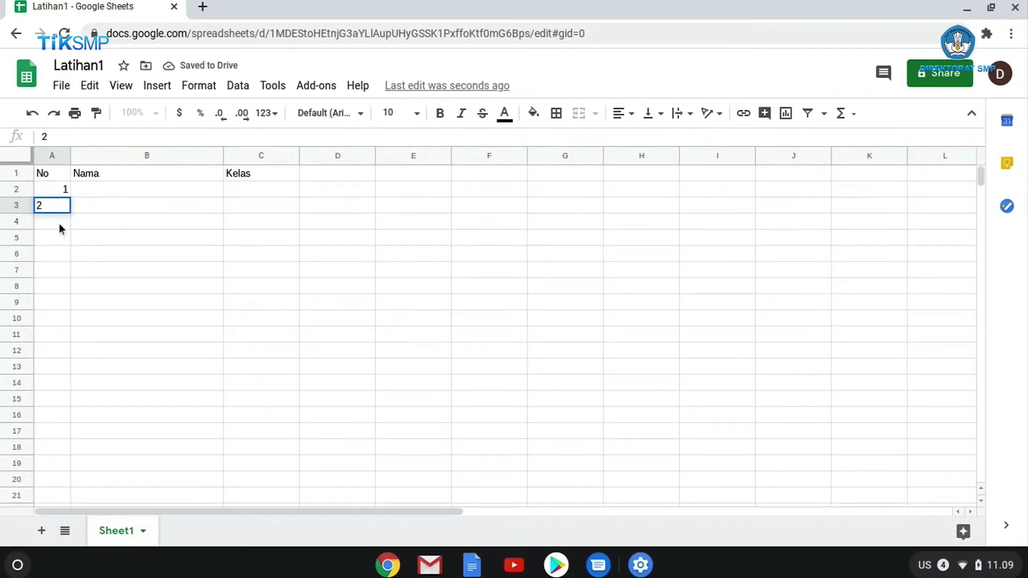
pyautogui.click(58, 225)
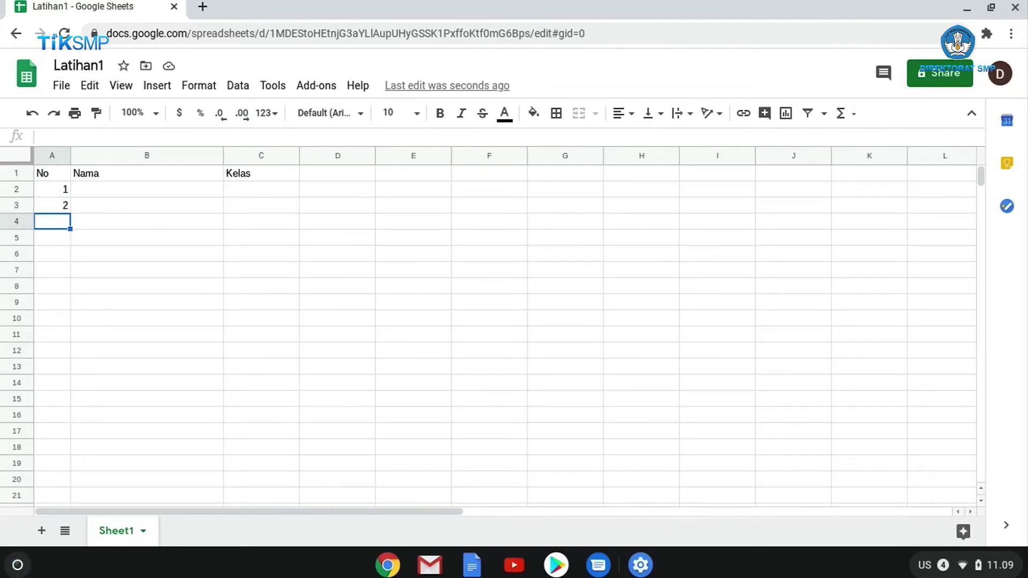
# Fill the No column down from A2:A3, continuing the numbers to 14
pyautogui.moveTo(60, 190); pyautogui.dragTo(61, 209)
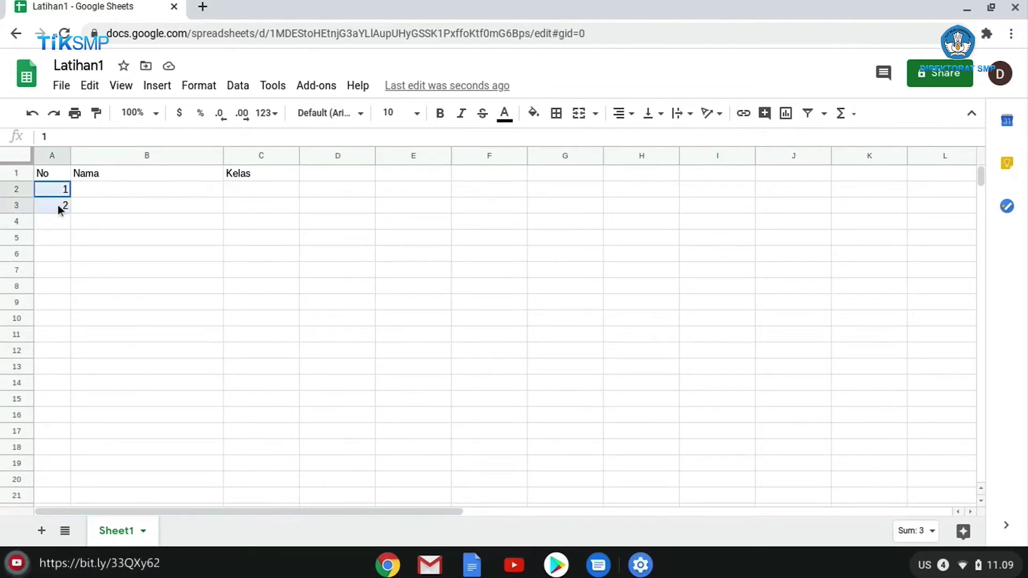
pyautogui.click(100, 208)
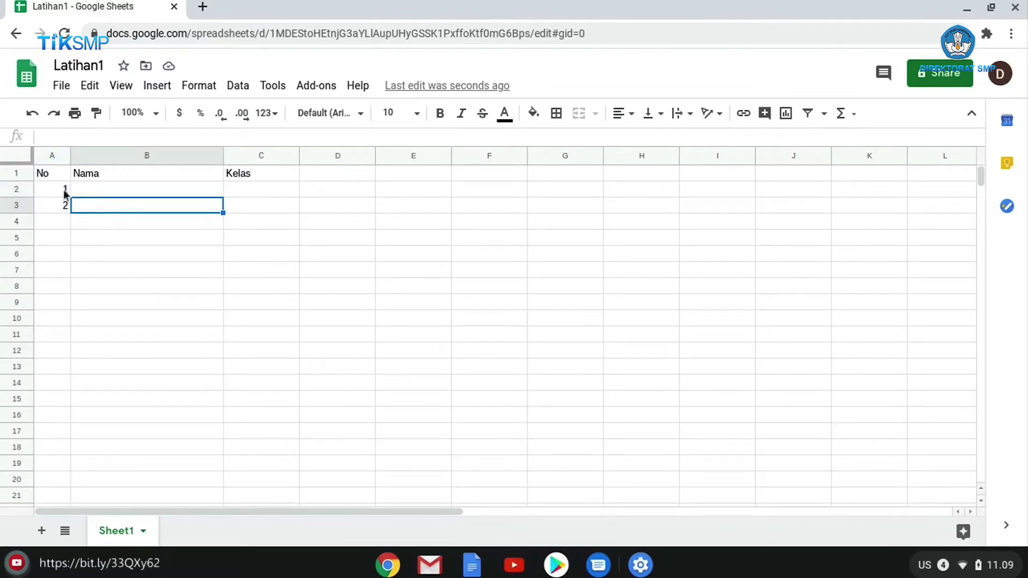
pyautogui.click(64, 193)
pyautogui.moveTo(64, 193); pyautogui.dragTo(63, 206)
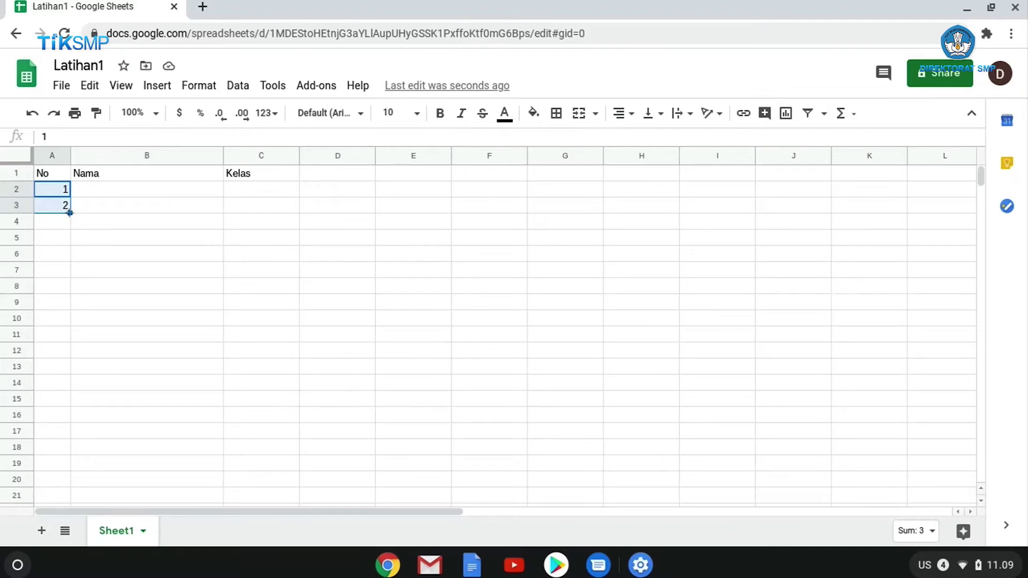
pyautogui.moveTo(70, 214); pyautogui.dragTo(61, 301)
pyautogui.moveTo(61, 301); pyautogui.dragTo(58, 399)
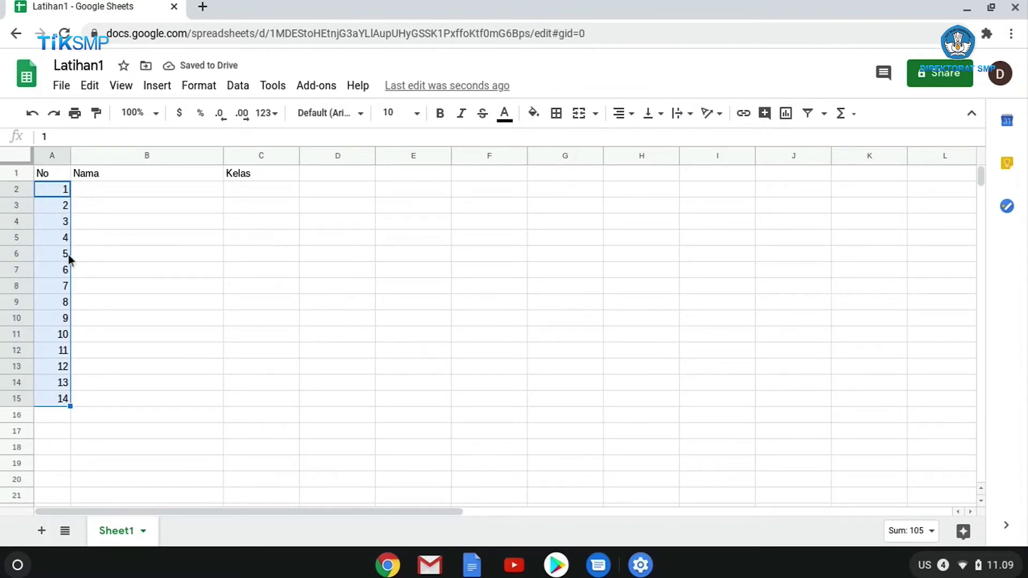
# Clear the surplus numbers 13 and 14 from the bottom of column A
pyautogui.click(60, 403)
pyautogui.moveTo(53, 385); pyautogui.dragTo(63, 397)
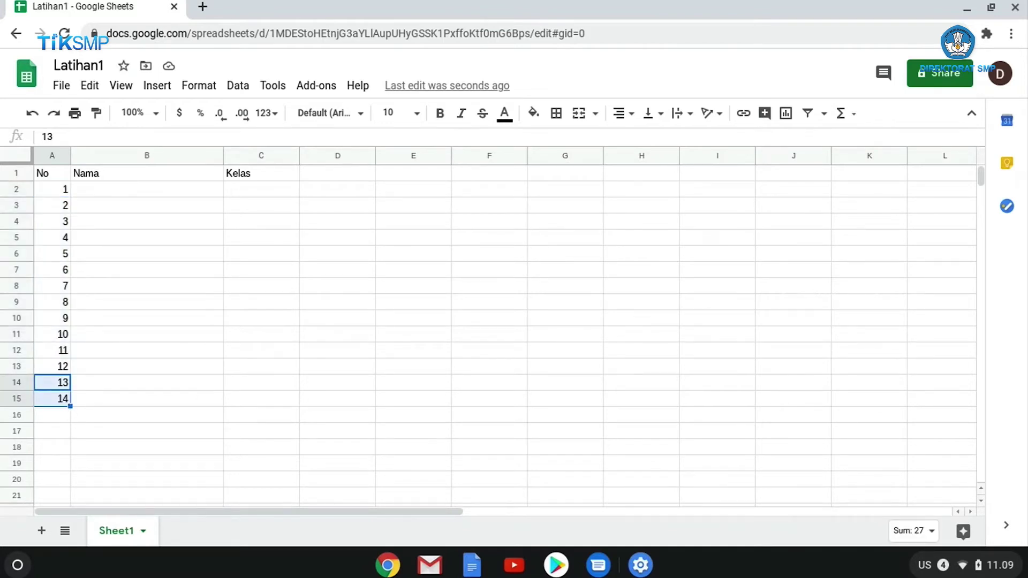
pyautogui.press('Delete')
# Enter the names Adam, Ani, Ali, Mae, Dela and Tiwi down column B from B2
pyautogui.click(118, 192)
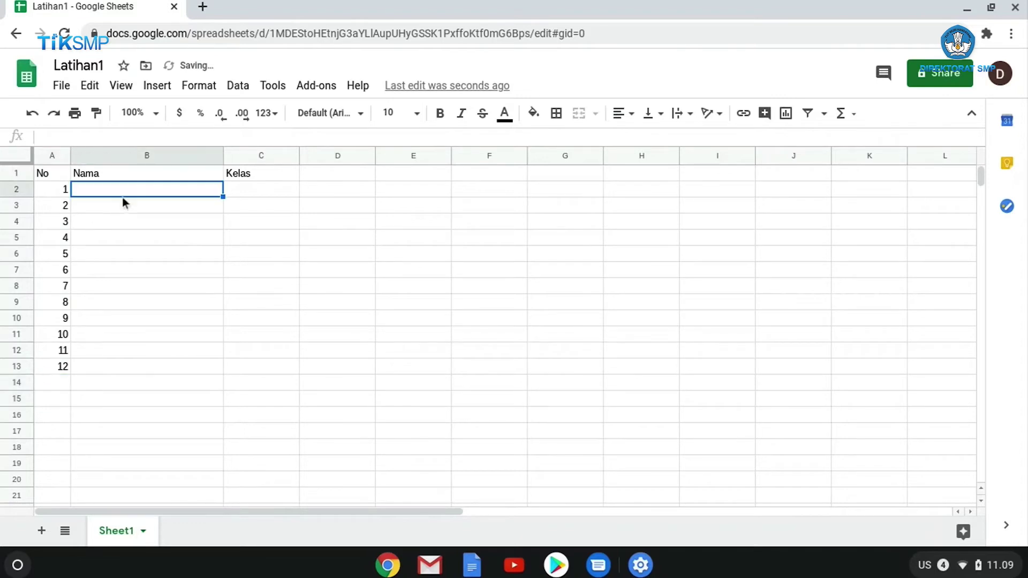
pyautogui.write('A')
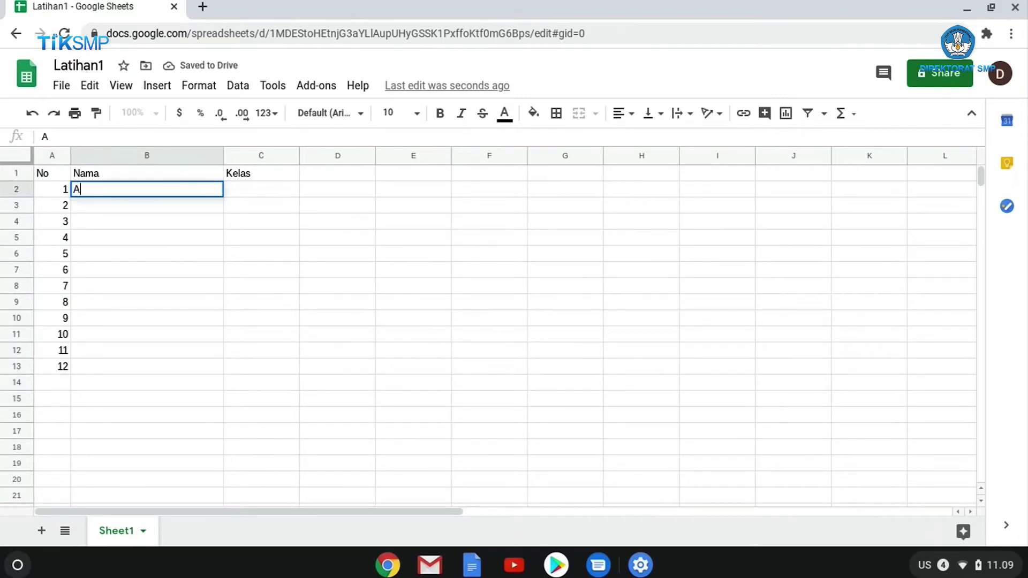
pyautogui.write('dam')
pyautogui.press('Return')
pyautogui.write('Ani')
pyautogui.press('Return')
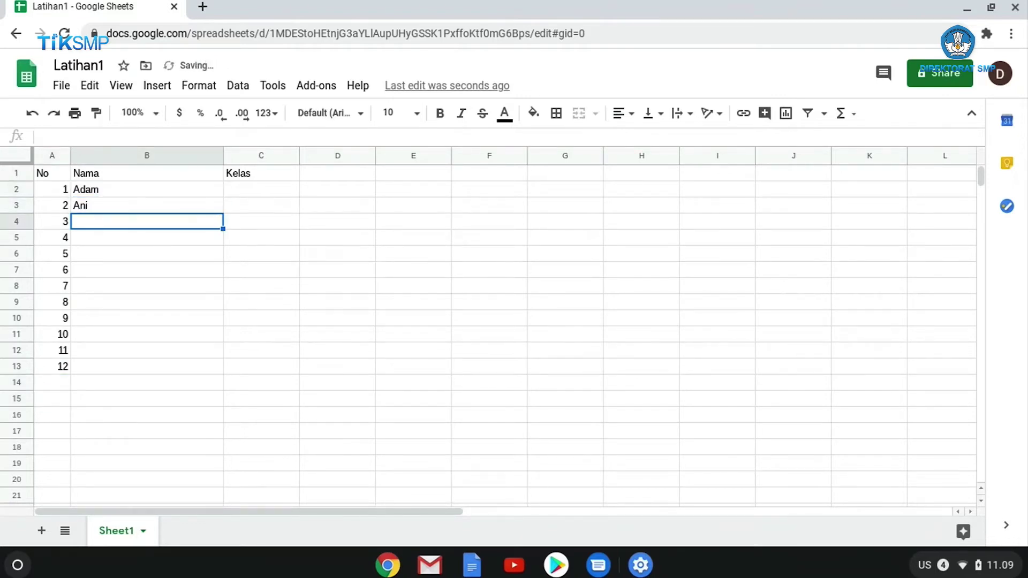
pyautogui.write('Ali')
pyautogui.press('Return')
pyautogui.write('Mae')
pyautogui.press('Return')
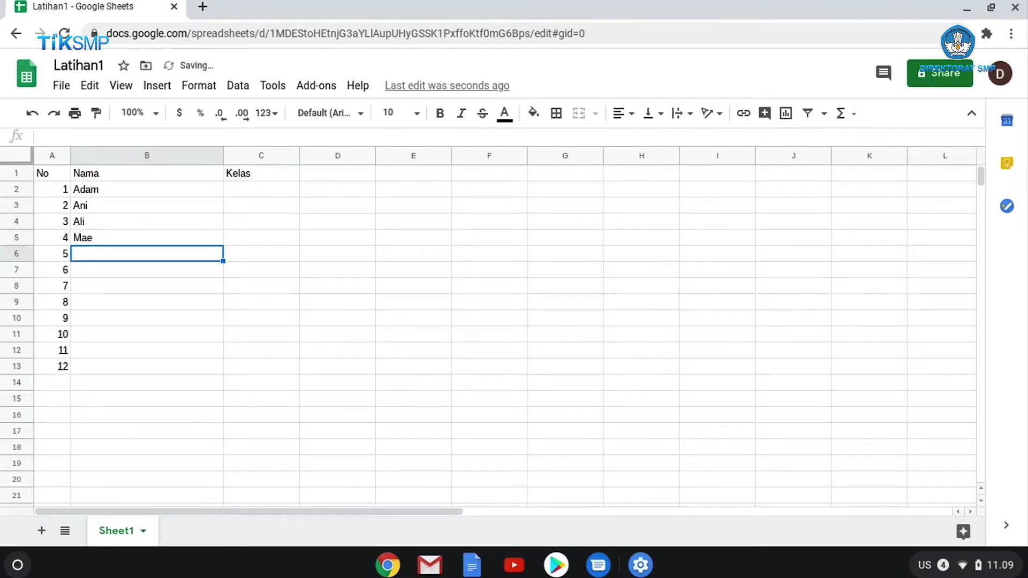
pyautogui.write('Dela')
pyautogui.press('Return')
pyautogui.write('Tiwi')
pyautogui.press('Return')
# Continue the Nama list with Laksmi, Soleh, Taufik, Idi and Rizki
pyautogui.write('Laksmi')
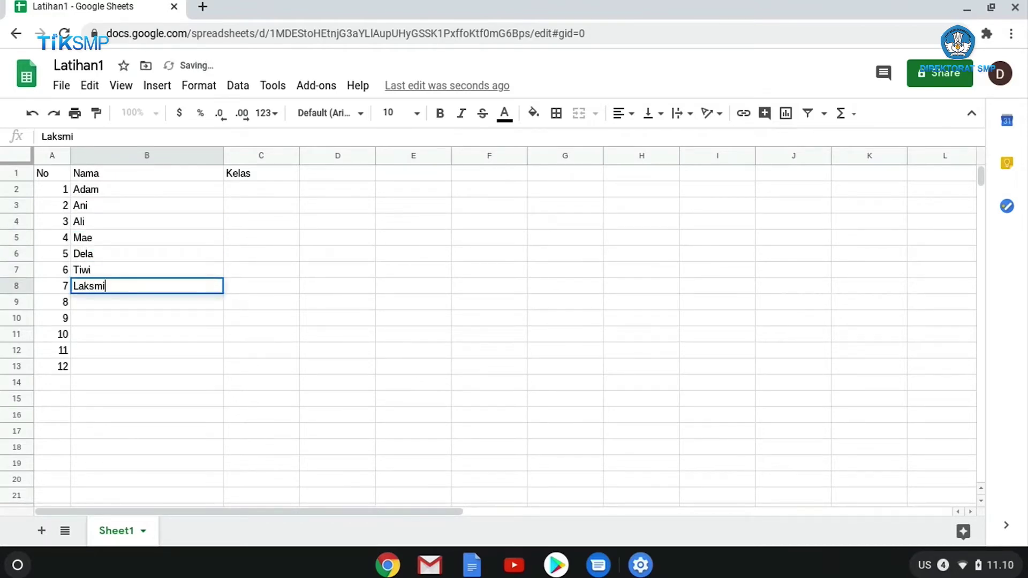
pyautogui.press('Return')
pyautogui.write('Soleh')
pyautogui.press('Return')
pyautogui.write('Taufik')
pyautogui.press('Return')
pyautogui.write('Idi')
pyautogui.press('Return')
pyautogui.write('Riz')
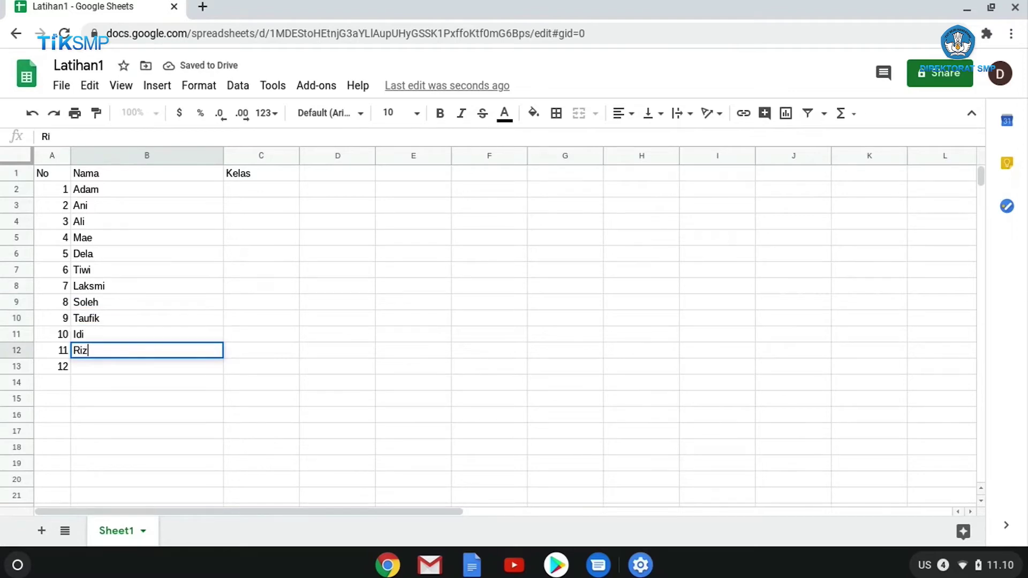
pyautogui.write('ki')
pyautogui.press('Return')
pyautogui.write('Lala')
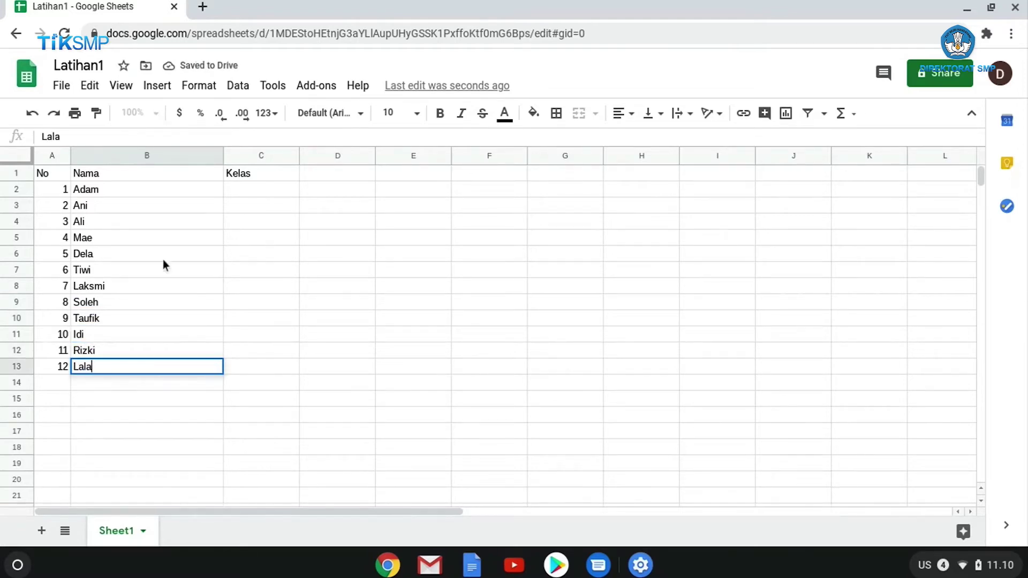
pyautogui.moveTo(221, 159); pyautogui.dragTo(217, 159)
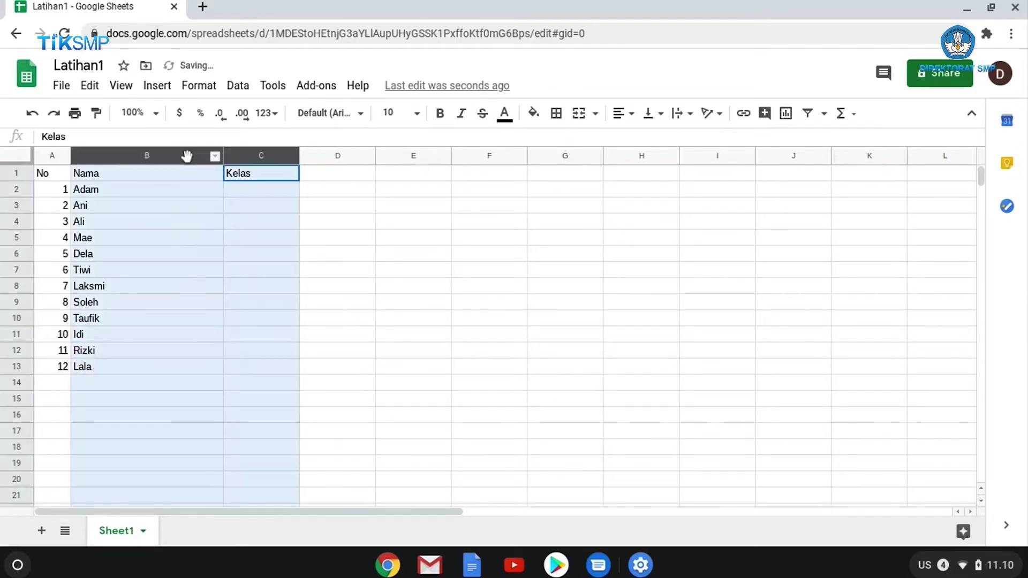
pyautogui.click(250, 252)
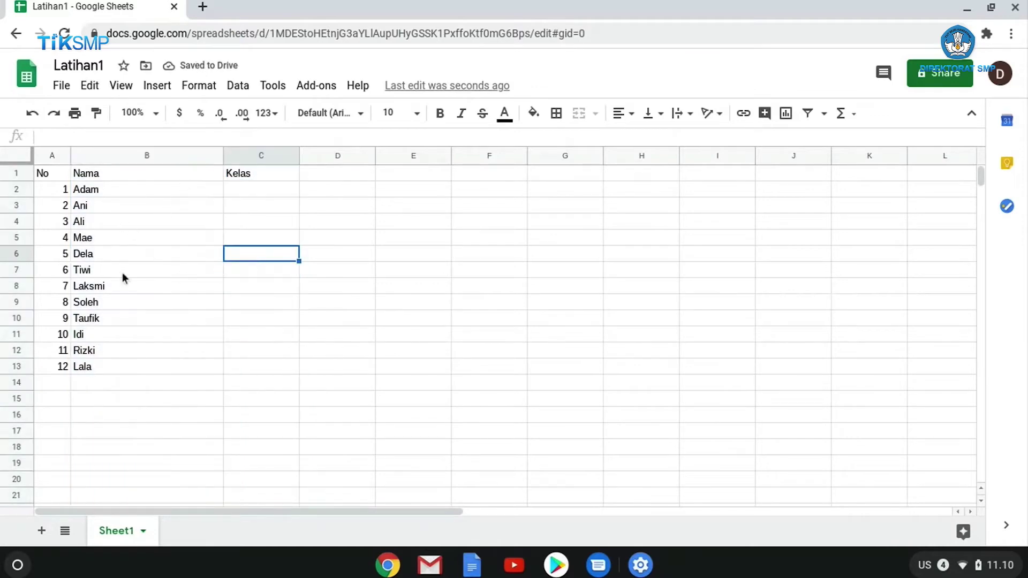
# Enter the class VII.A in cell C2
pyautogui.click(255, 191)
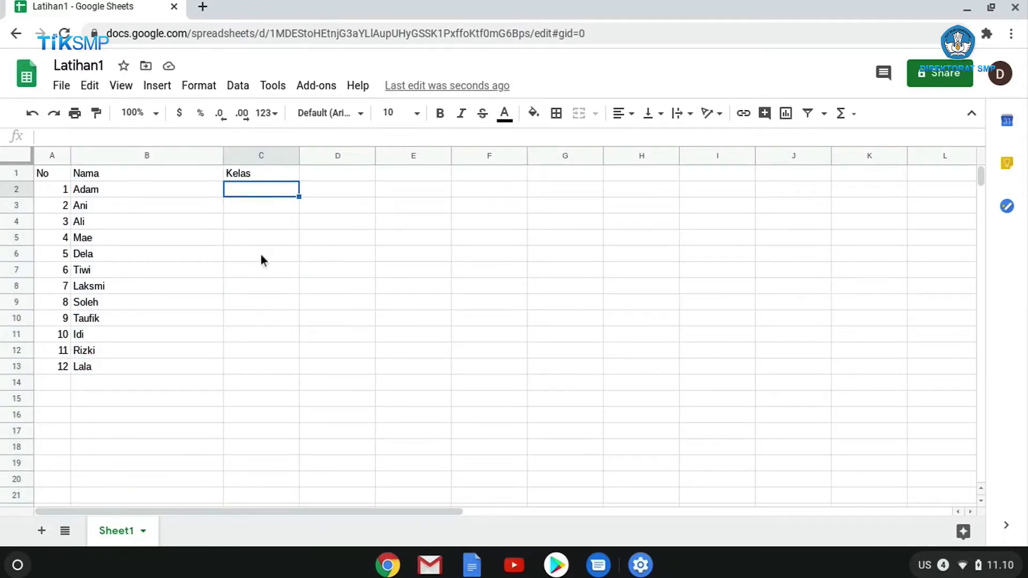
pyautogui.write('VII.')
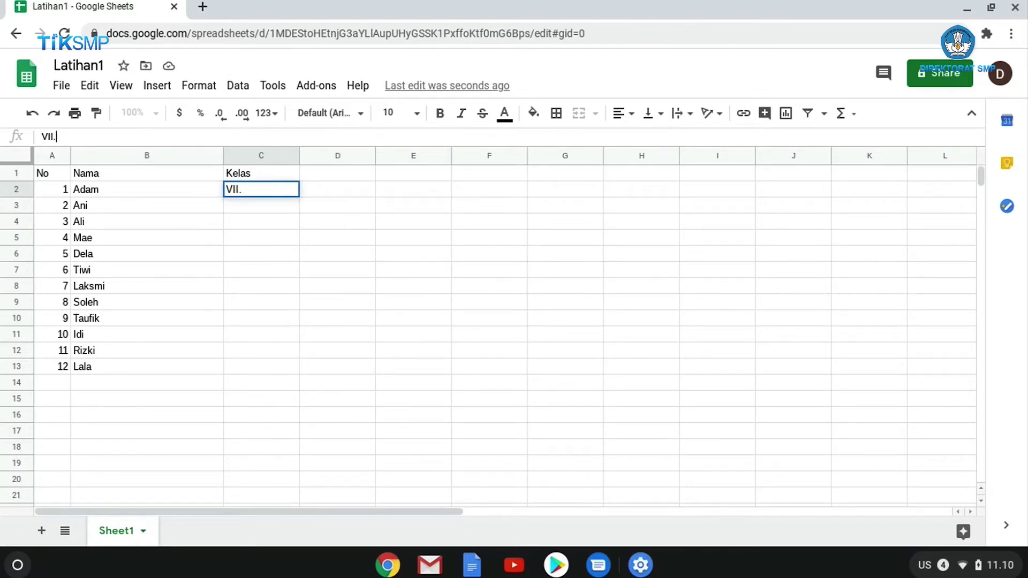
pyautogui.press('BackSpace')
pyautogui.write('.A')
pyautogui.press('Return')
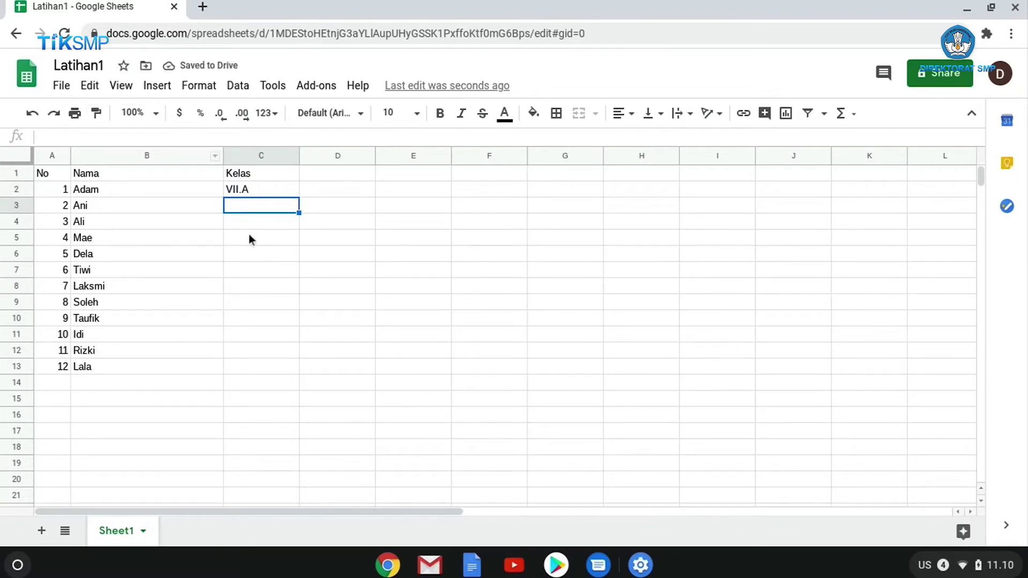
# Copy VII.A down C2–C13, re-extending the No numbering to row 13
pyautogui.click(289, 194)
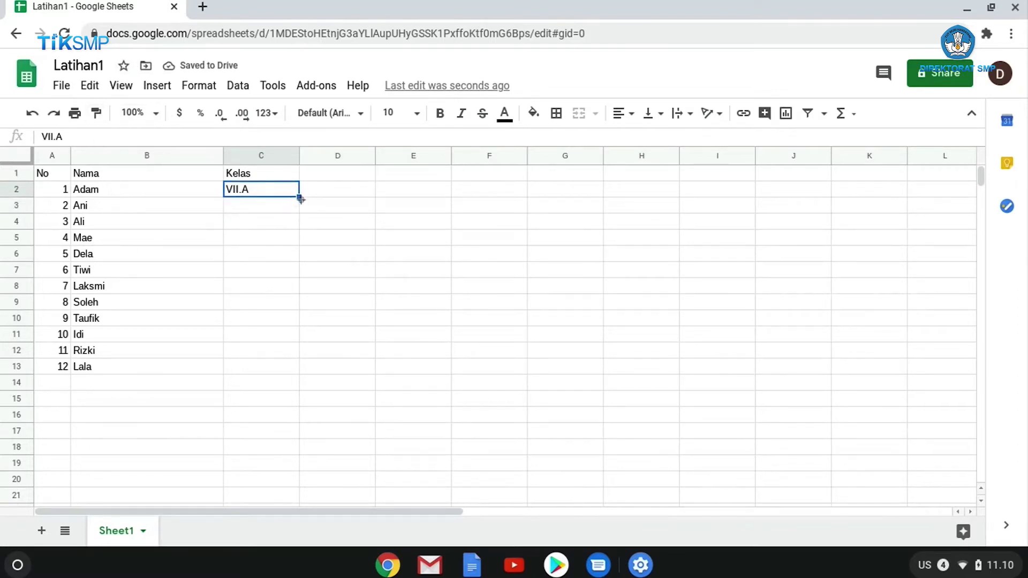
pyautogui.moveTo(299, 197); pyautogui.dragTo(297, 373)
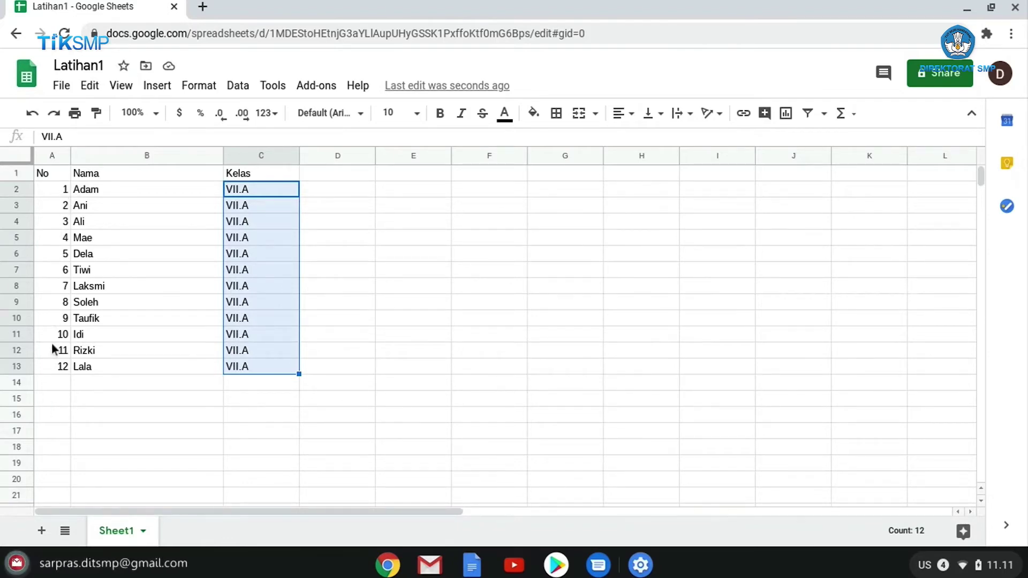
pyautogui.moveTo(65, 192); pyautogui.dragTo(63, 212)
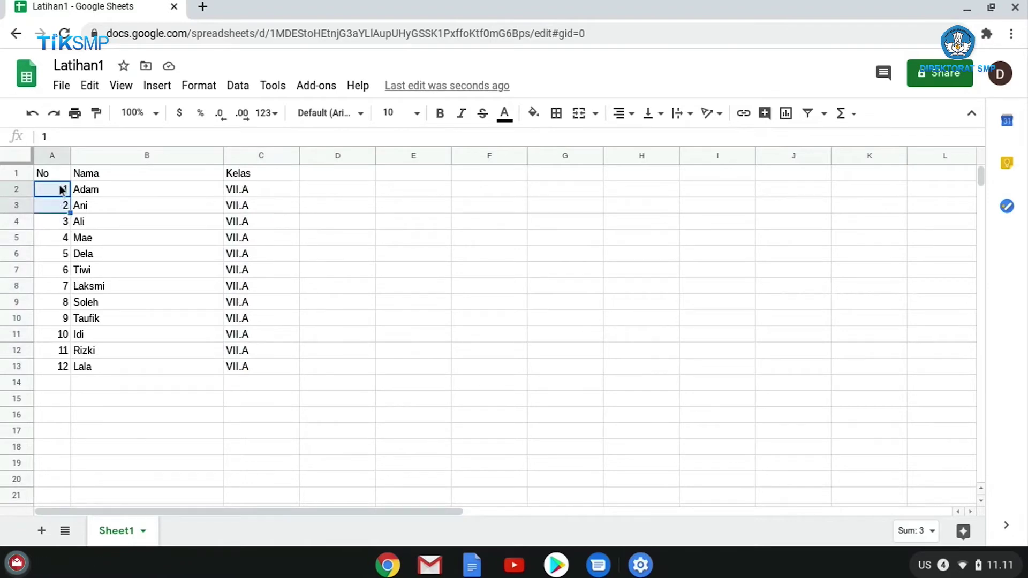
pyautogui.moveTo(70, 212); pyautogui.dragTo(64, 370)
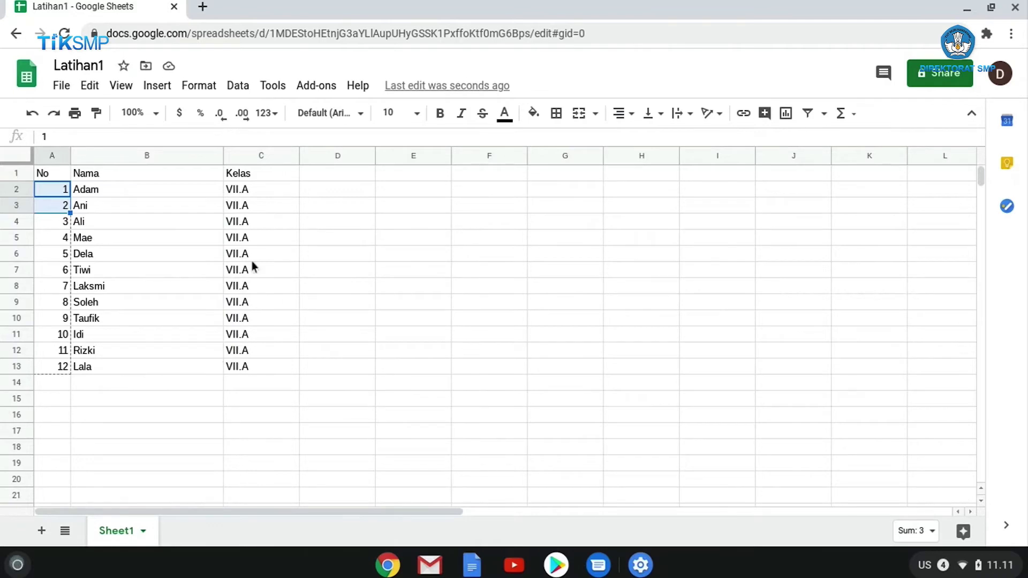
pyautogui.click(264, 191)
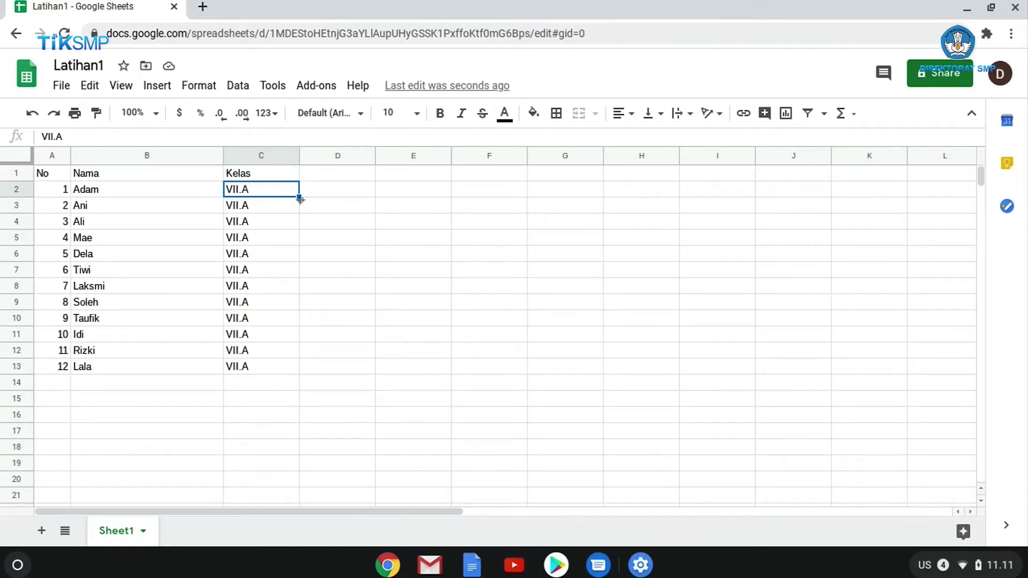
pyautogui.moveTo(299, 199); pyautogui.dragTo(290, 365)
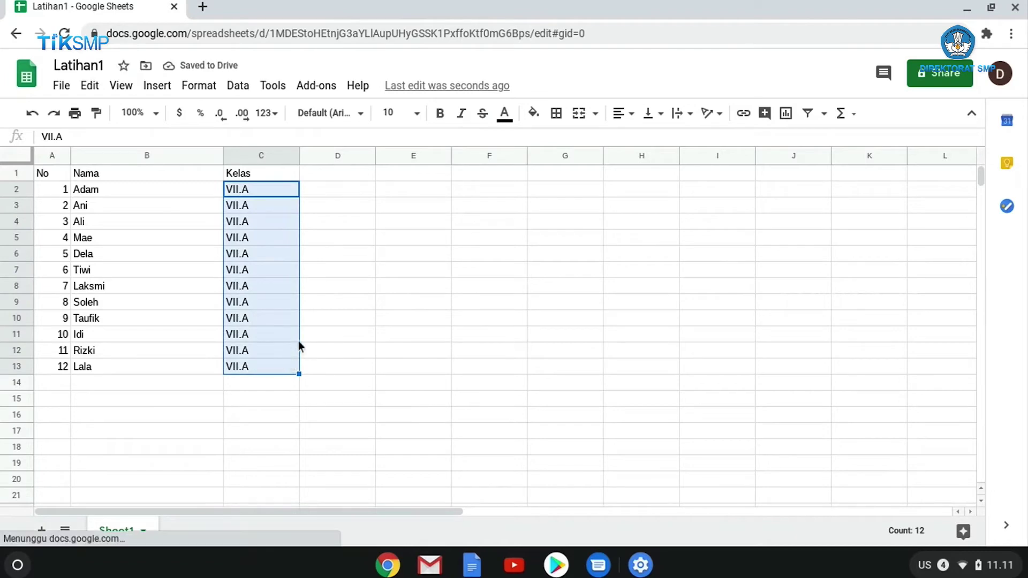
# Add the header 'Tanggal lahir' in cell D1
pyautogui.click(445, 239)
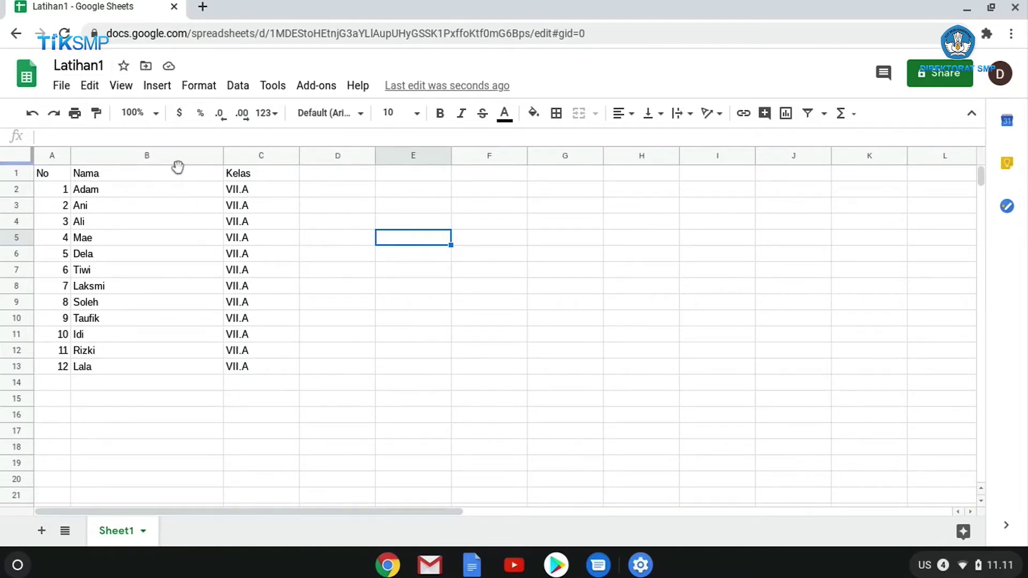
pyautogui.click(359, 192)
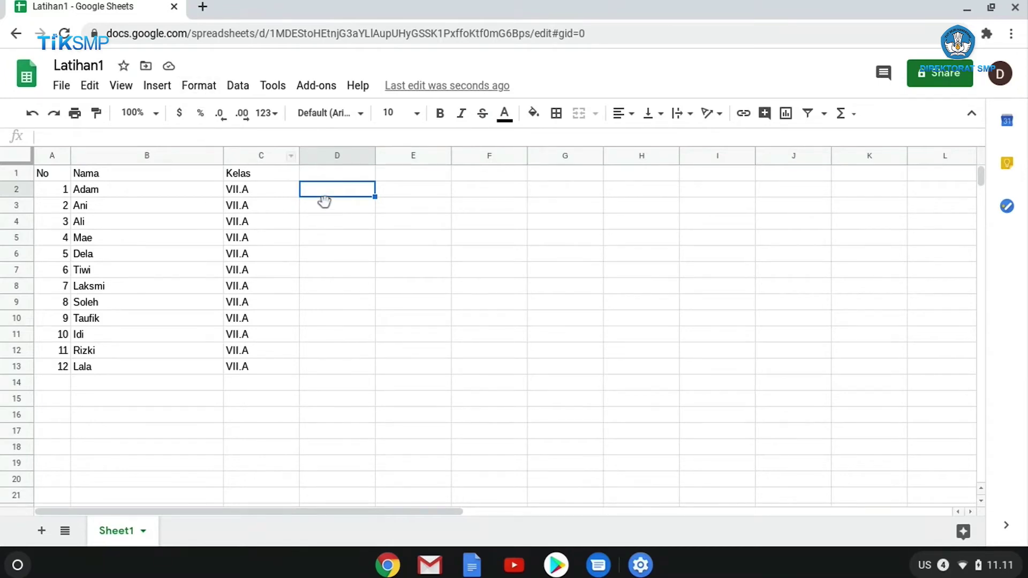
pyautogui.click(324, 176)
pyautogui.write('T')
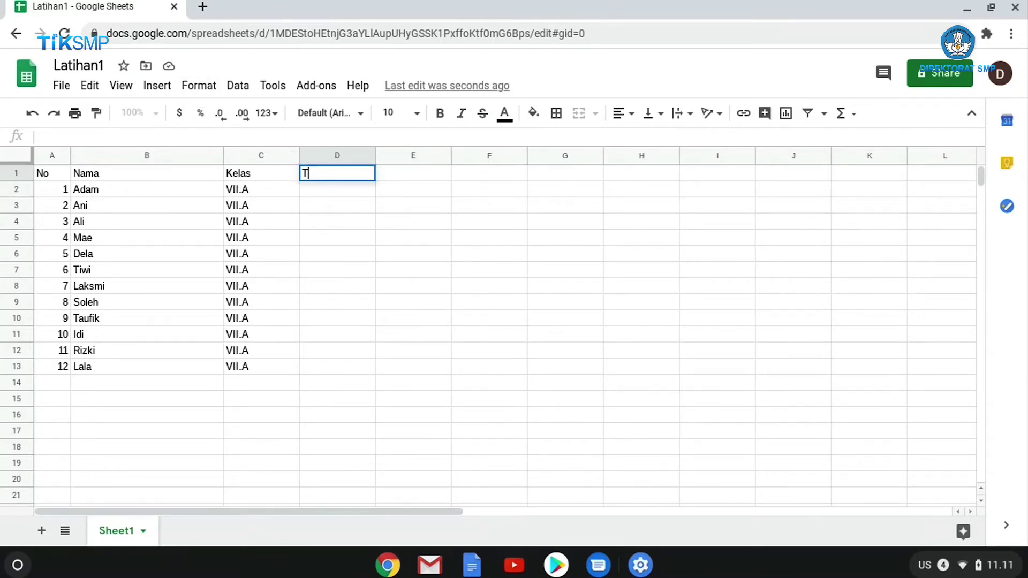
pyautogui.write('anggal lahi')
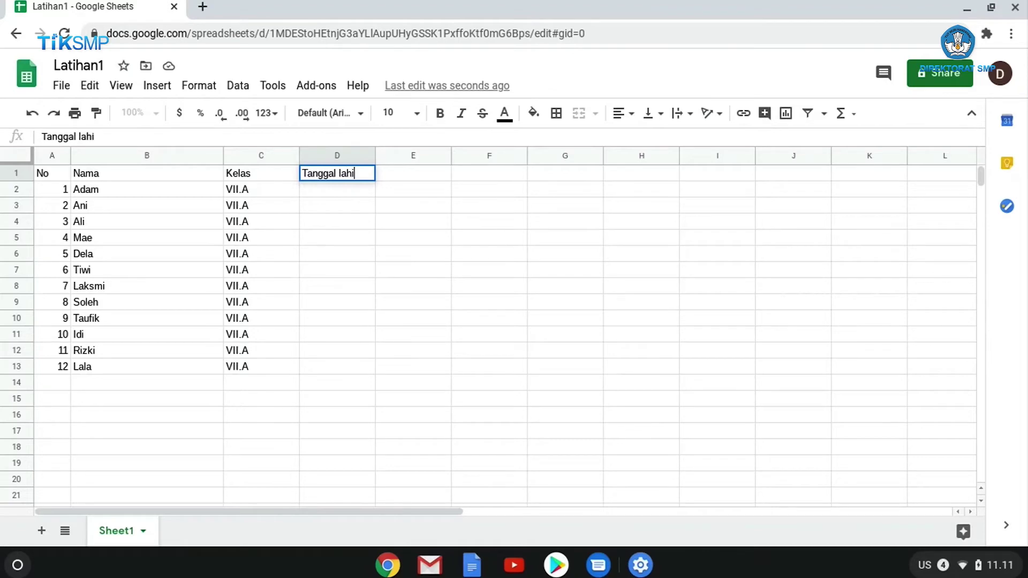
pyautogui.write('r')
pyautogui.press('Return')
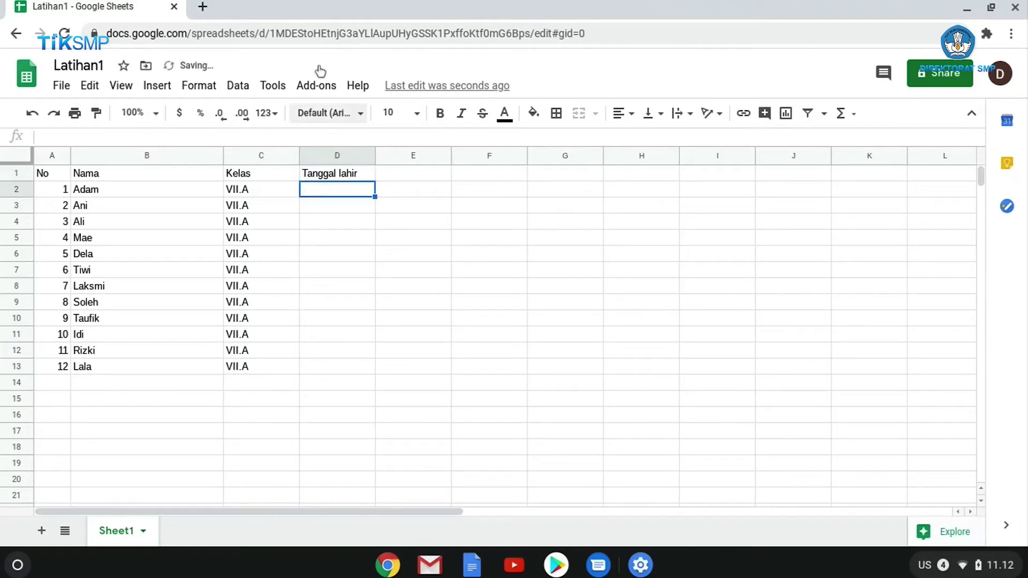
# Apply the 5-Aug-1930 custom date format to the birth-date cells
pyautogui.click(198, 86)
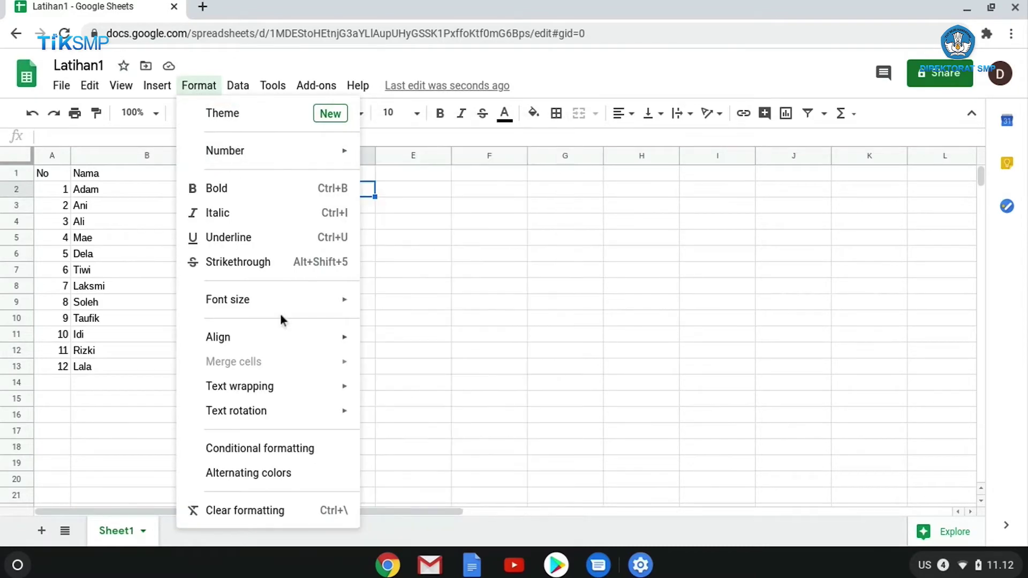
pyautogui.moveTo(241, 151)
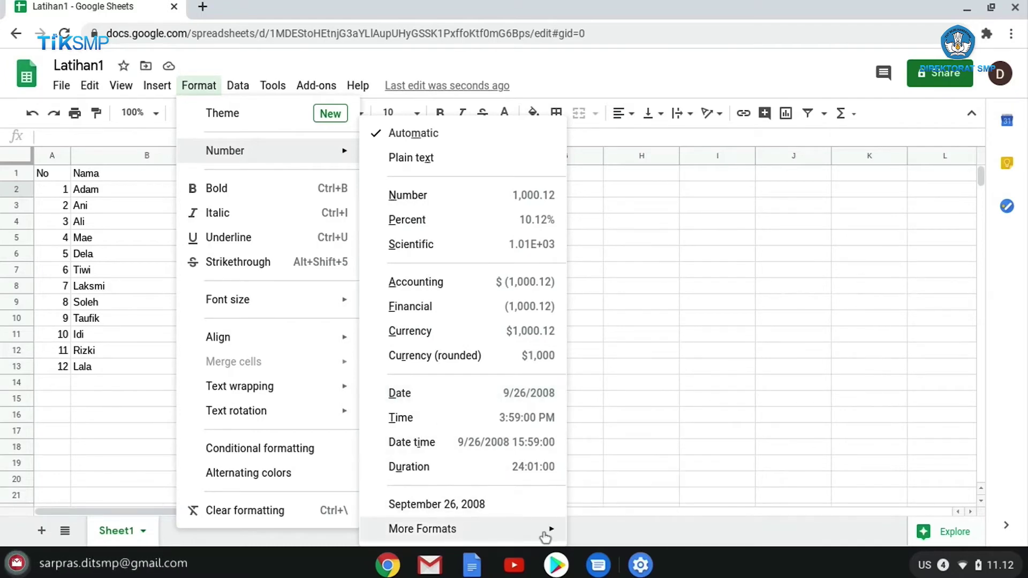
pyautogui.click(623, 506)
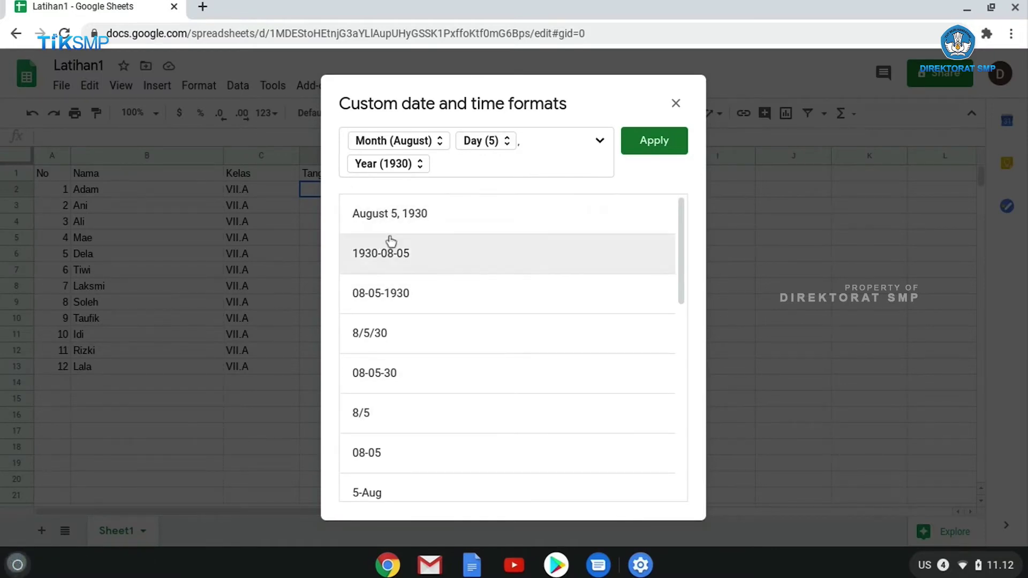
pyautogui.moveTo(681, 289)
pyautogui.mouseDown()
pyautogui.moveTo(674, 416)
pyautogui.moveTo(683, 482)
pyautogui.moveTo(661, 352)
pyautogui.moveTo(668, 272)
pyautogui.moveTo(680, 277)
pyautogui.moveTo(684, 337)
pyautogui.mouseUp()
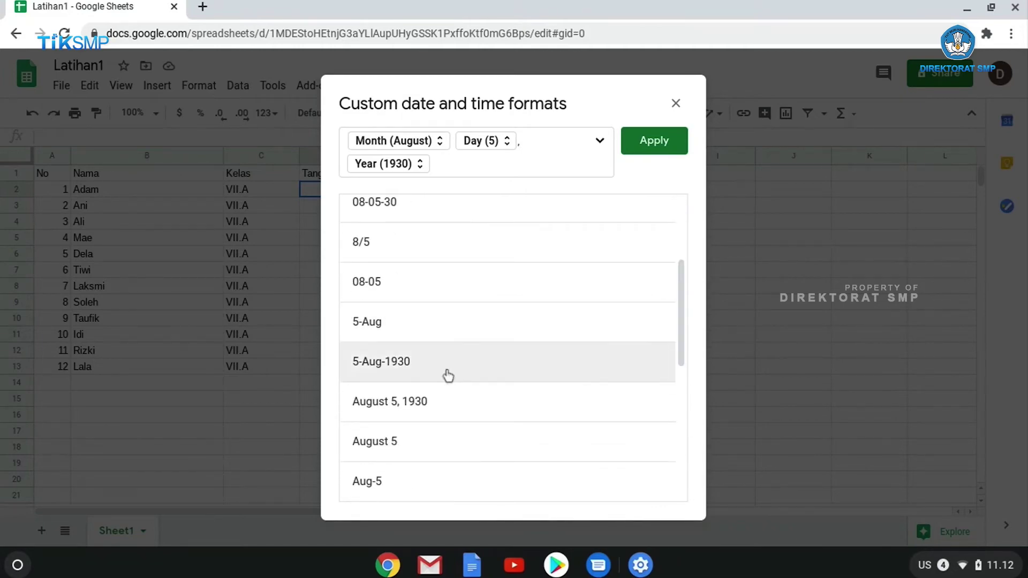
pyautogui.click(420, 373)
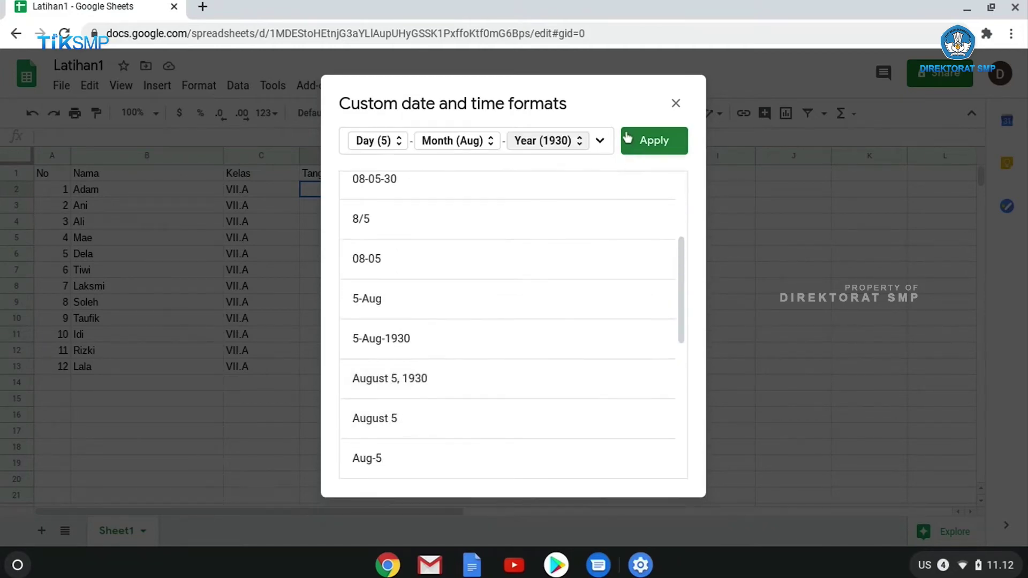
pyautogui.click(638, 145)
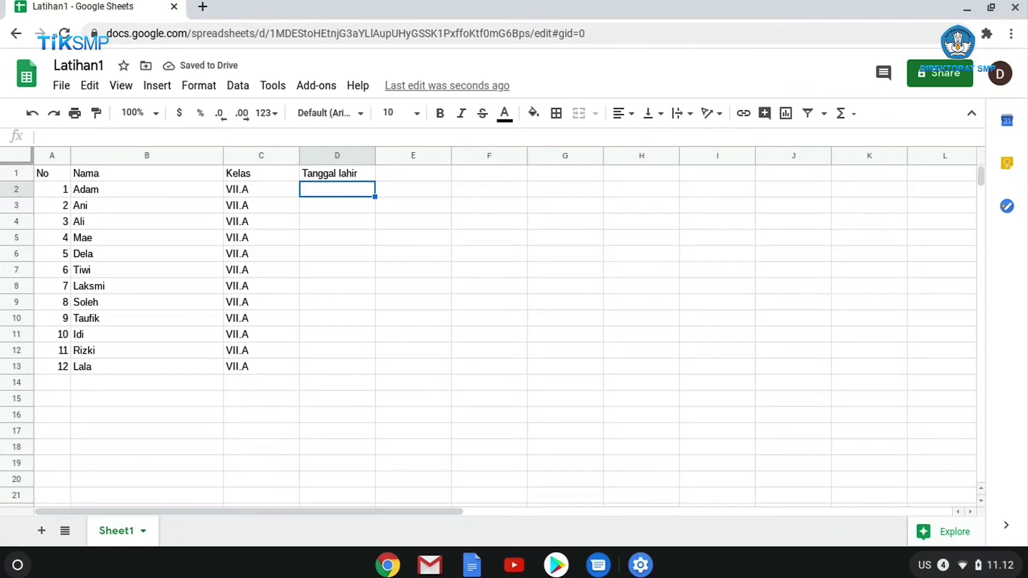
# Enter 8/12/2005 in D2 so it displays as 12-Aug-2005
pyautogui.write('8/1')
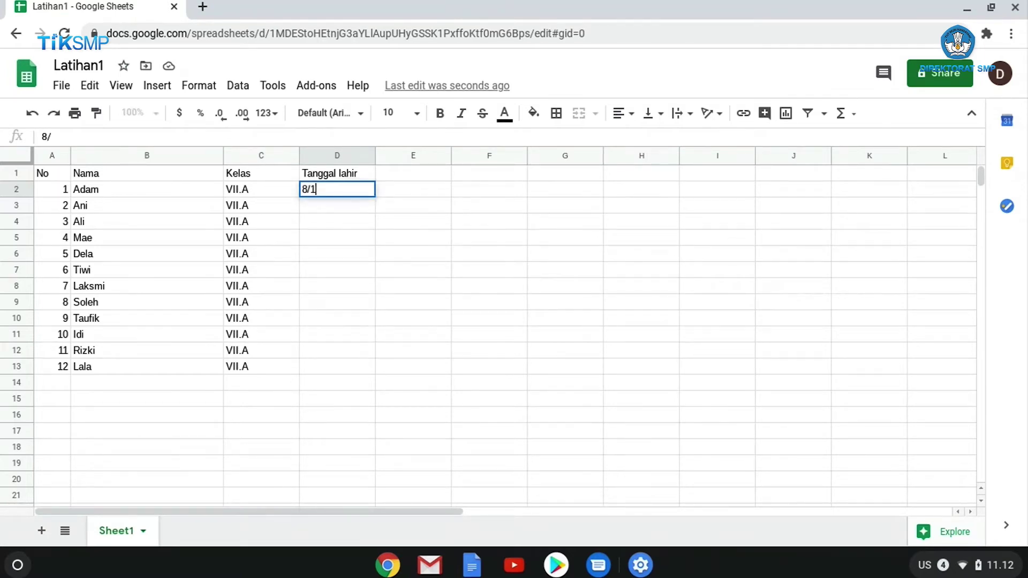
pyautogui.write('2/2')
pyautogui.write('005')
pyautogui.press('Return')
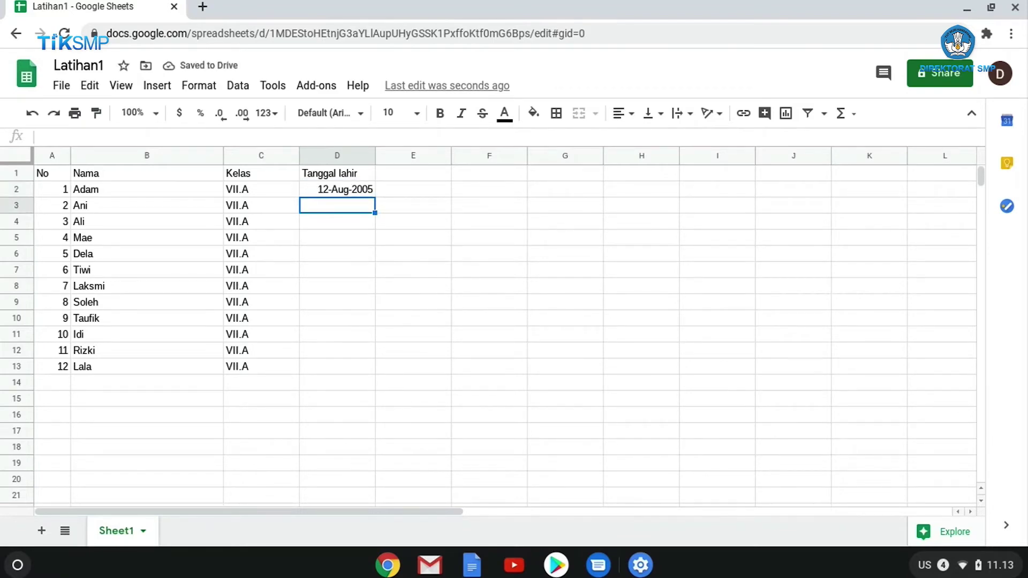
pyautogui.click(370, 190)
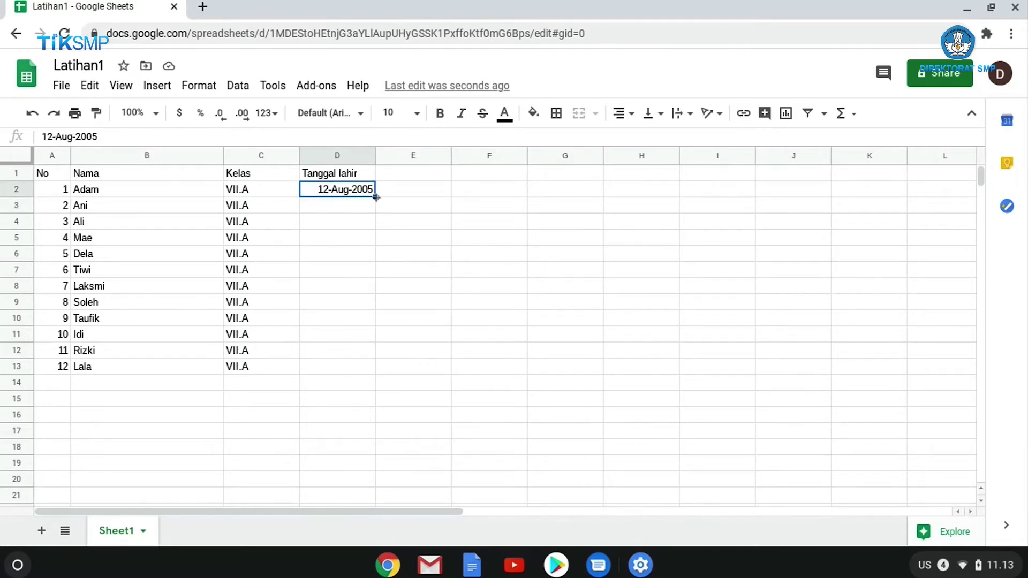
pyautogui.click(340, 209)
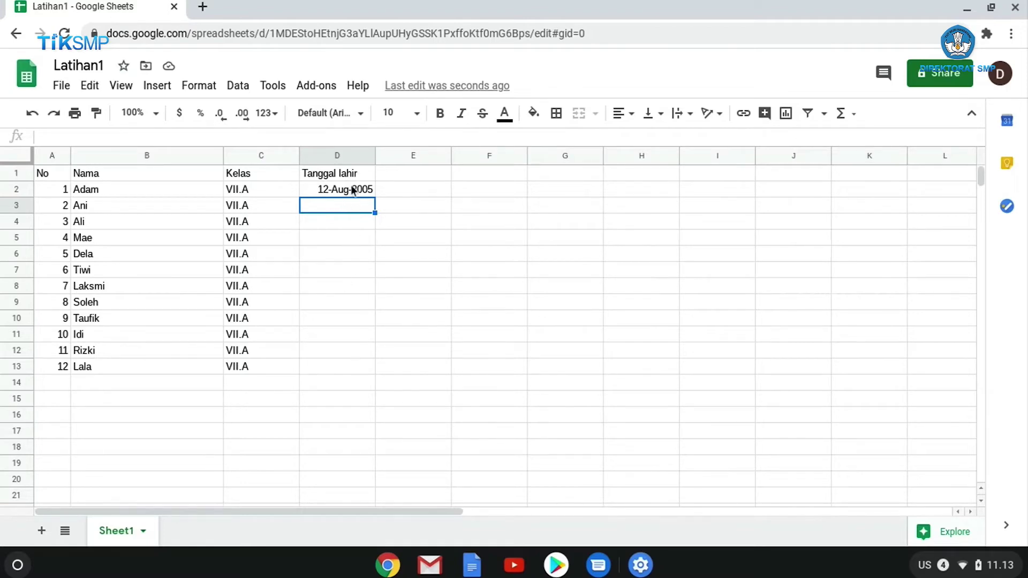
pyautogui.moveTo(353, 190); pyautogui.dragTo(333, 364)
pyautogui.click(461, 238)
pyautogui.click(352, 192)
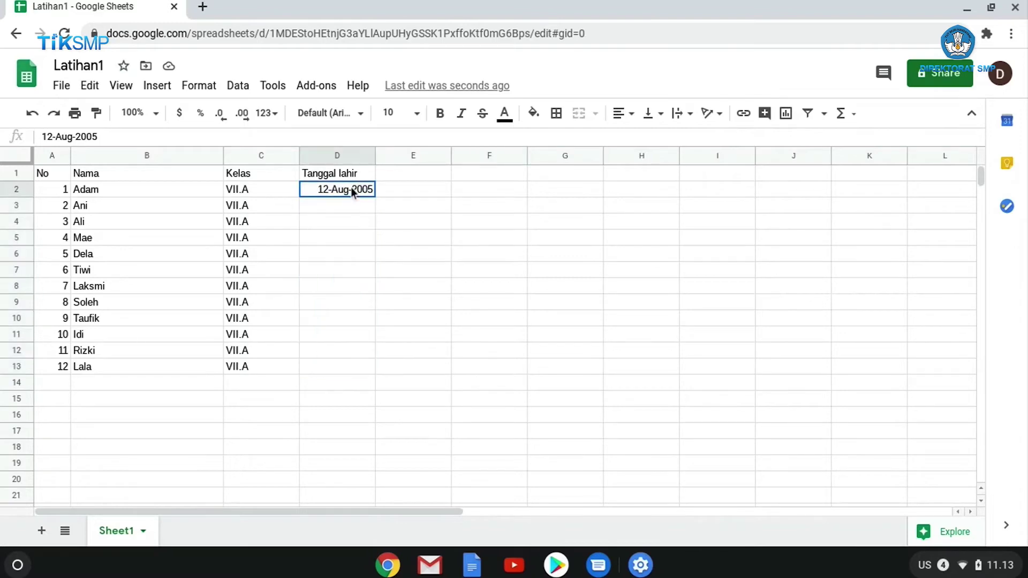
pyautogui.click(346, 224)
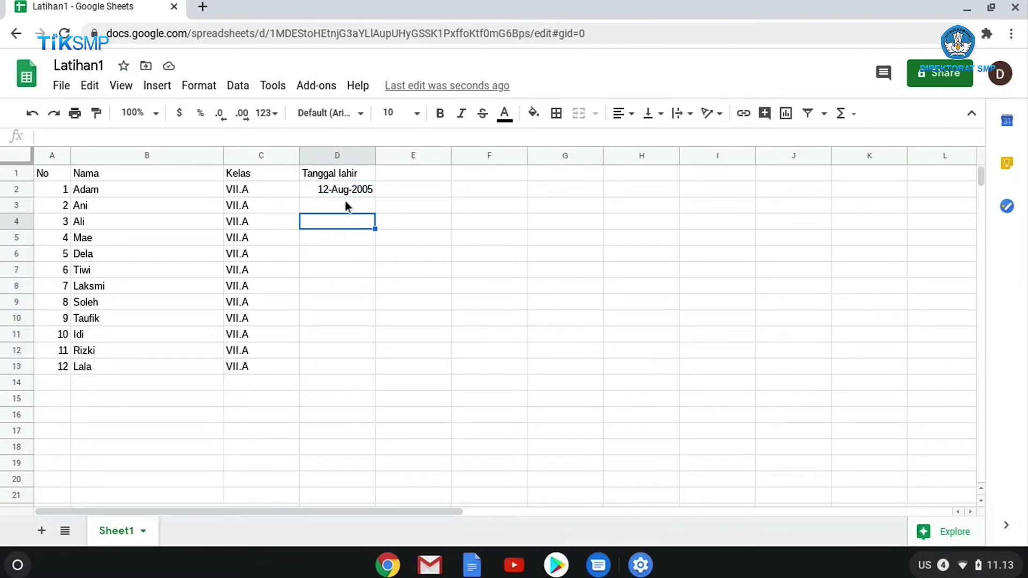
# Give the empty birth-date cells D3:D13 the 26-Sep-2008 date format
pyautogui.moveTo(345, 200); pyautogui.dragTo(335, 368)
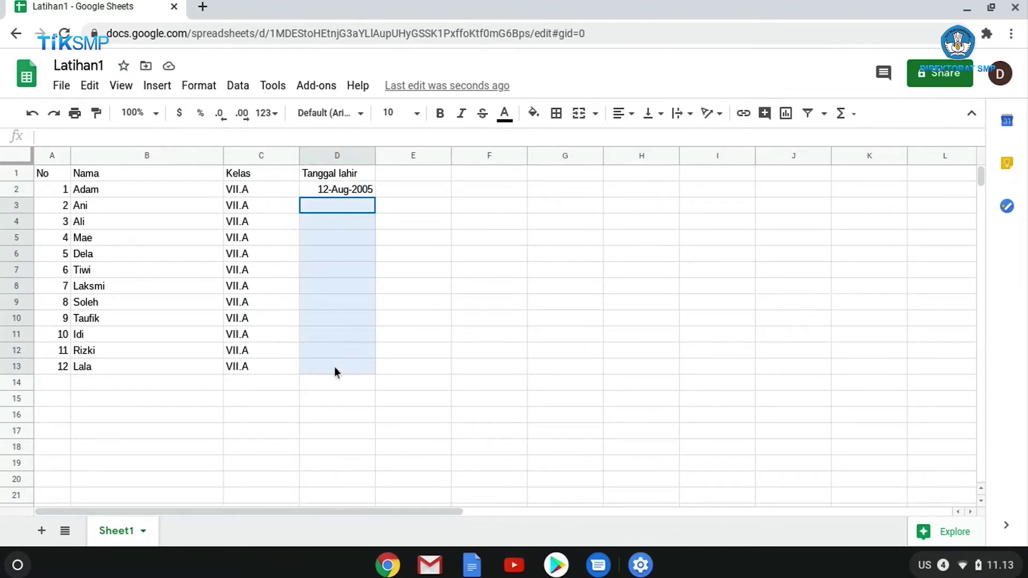
pyautogui.moveTo(334, 368); pyautogui.dragTo(335, 368)
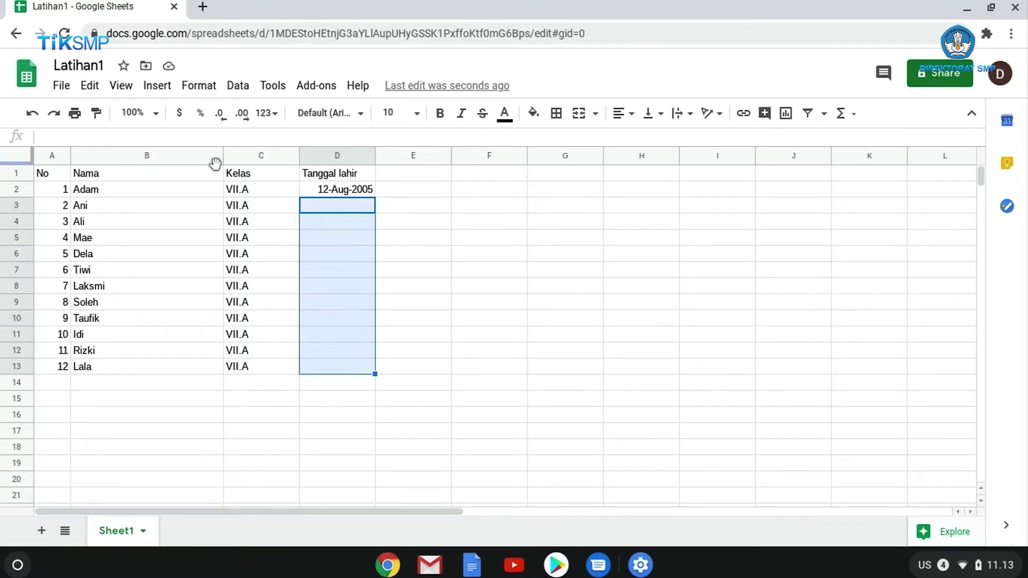
pyautogui.click(212, 87)
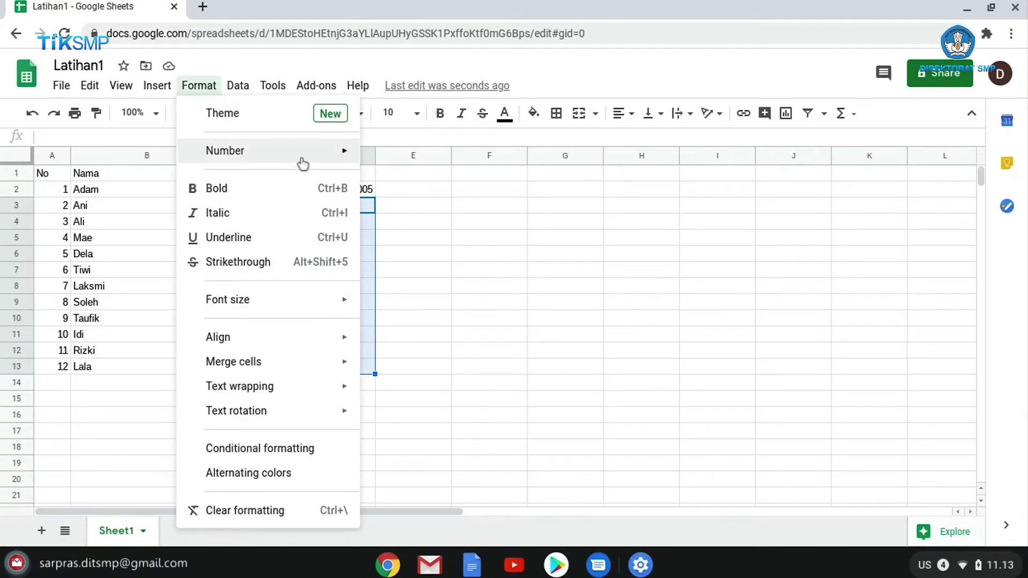
pyautogui.moveTo(225, 150)
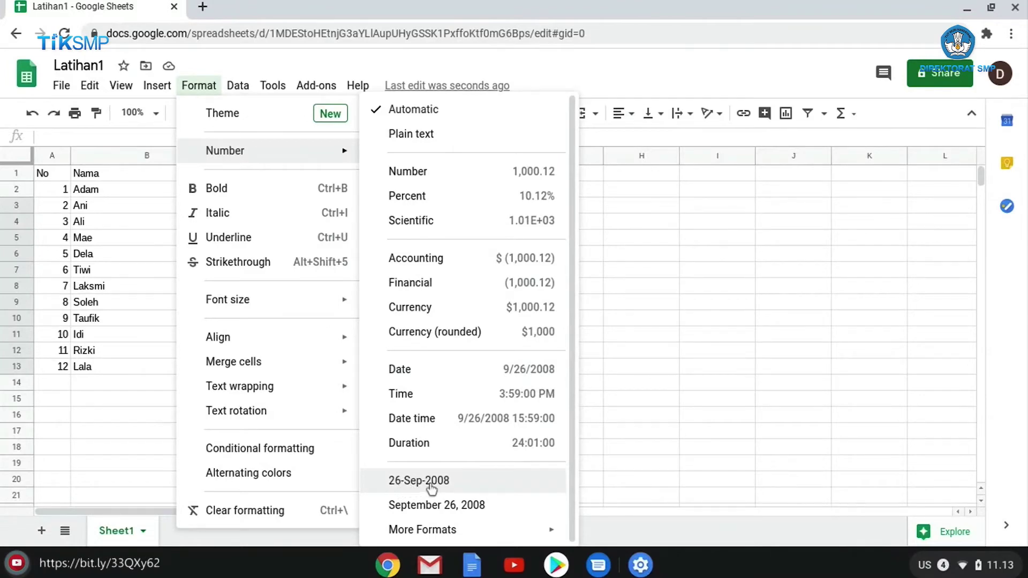
pyautogui.click(431, 484)
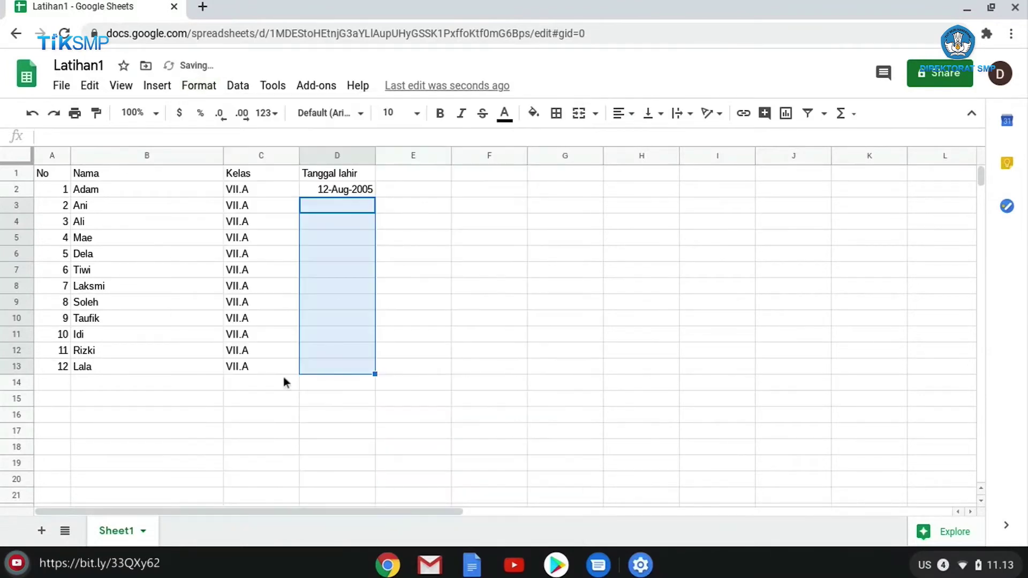
# Enter the second student's birth date in D3 so it reads 5-Oct-2006
pyautogui.write('1')
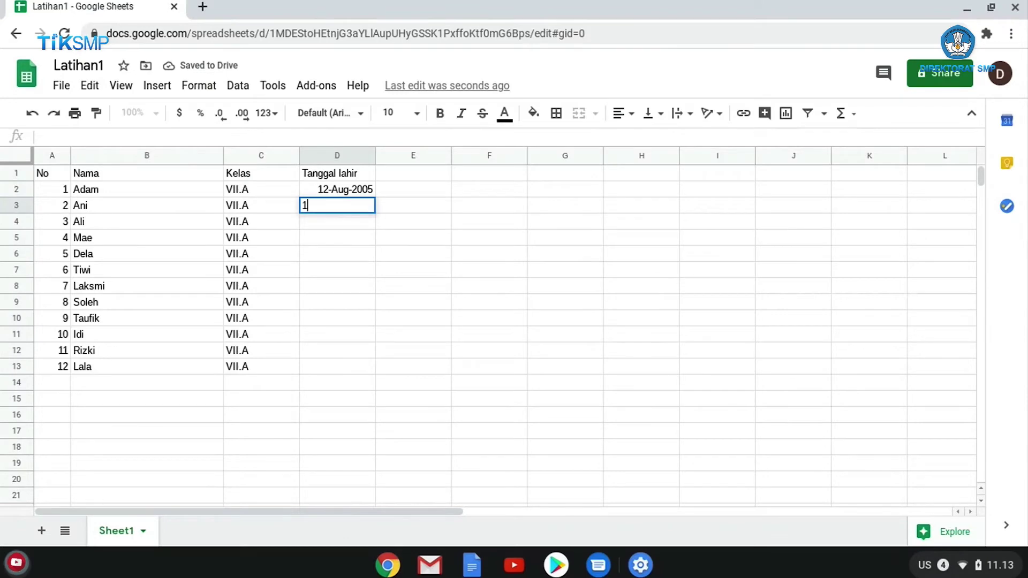
pyautogui.write('0/')
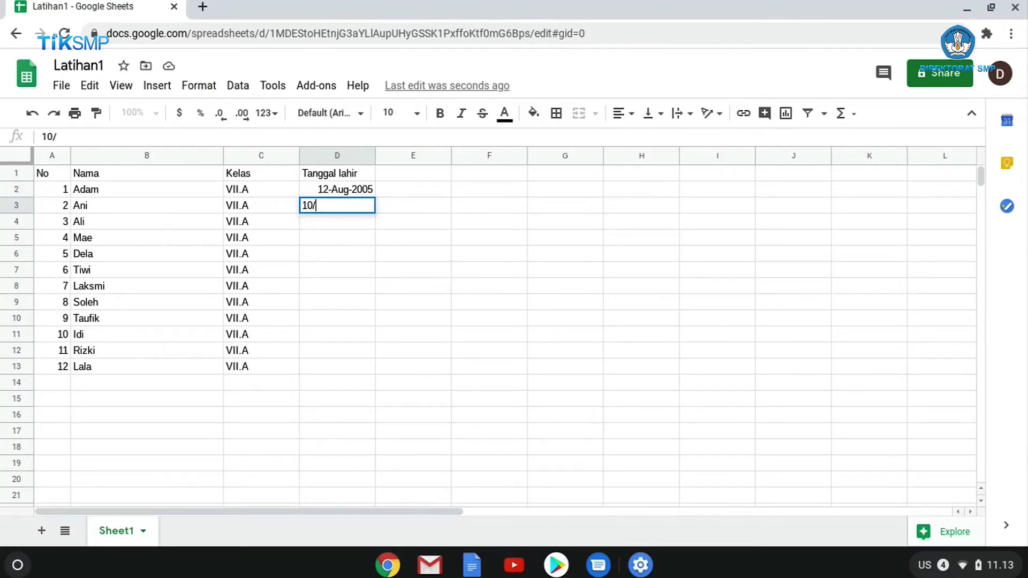
pyautogui.write('5')
pyautogui.write('-Oct-200')
pyautogui.write('6')
pyautogui.press('Return')
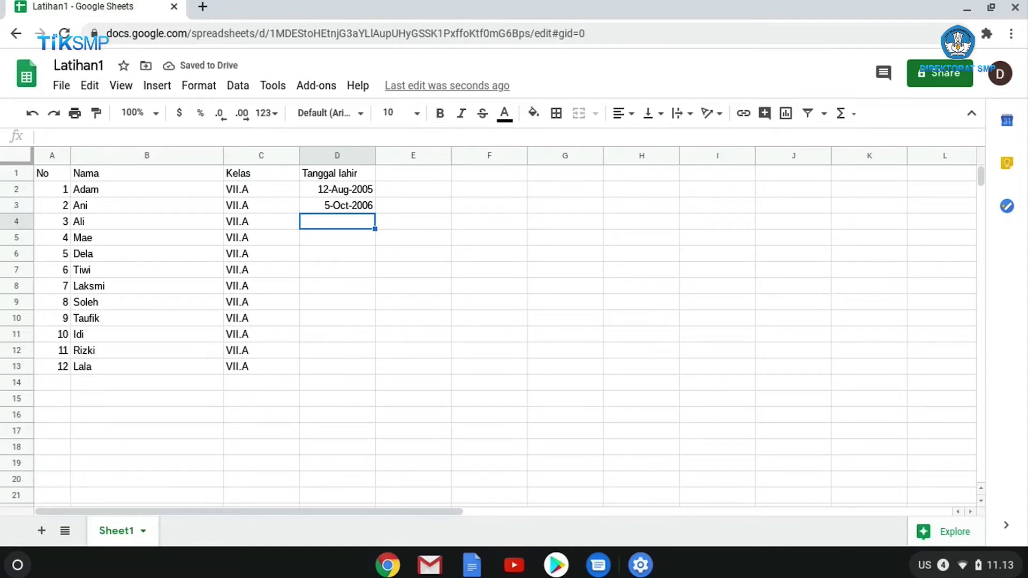
pyautogui.moveTo(489, 189); pyautogui.dragTo(489, 334)
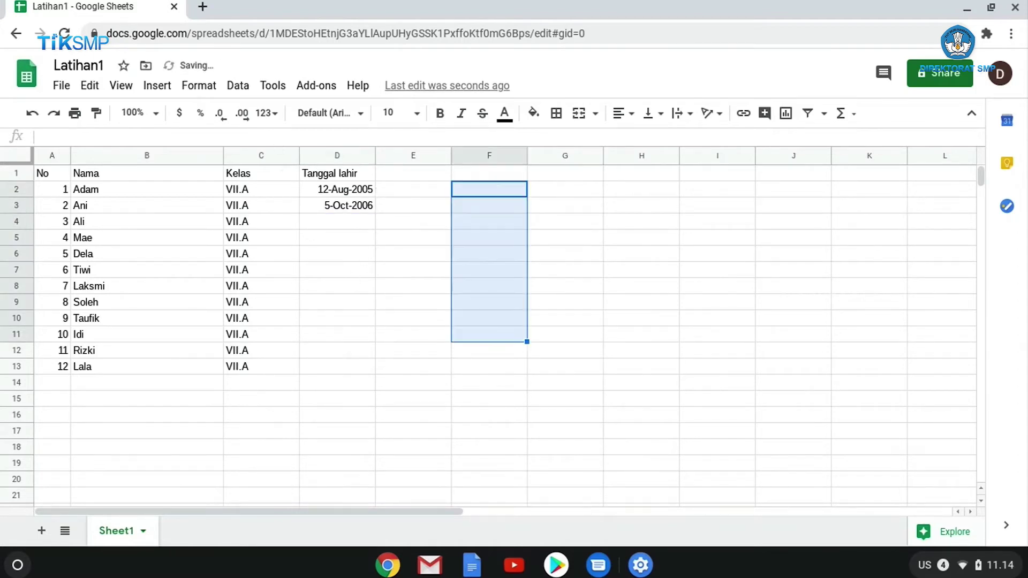
pyautogui.click(423, 319)
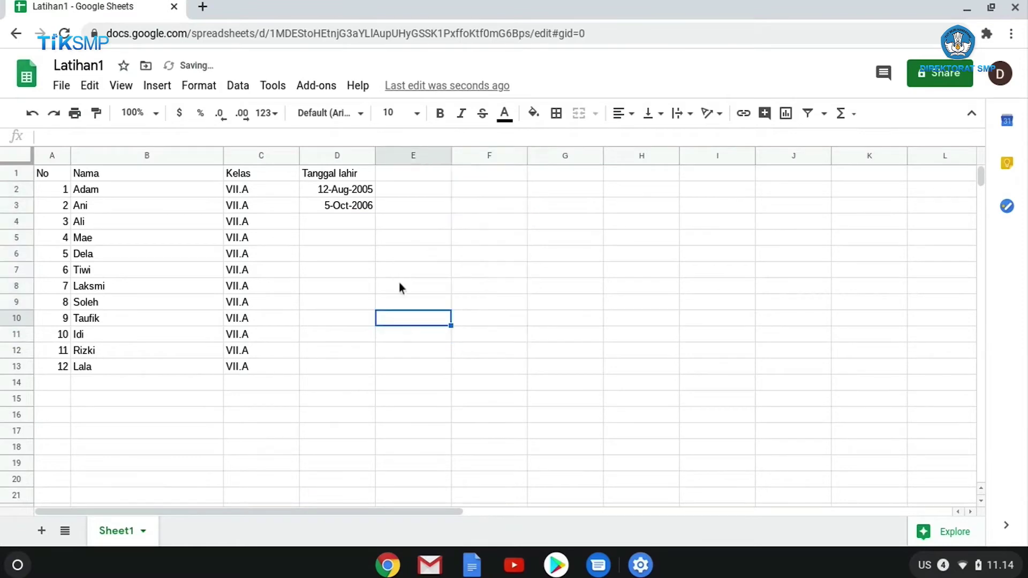
pyautogui.click(416, 228)
pyautogui.click(466, 204)
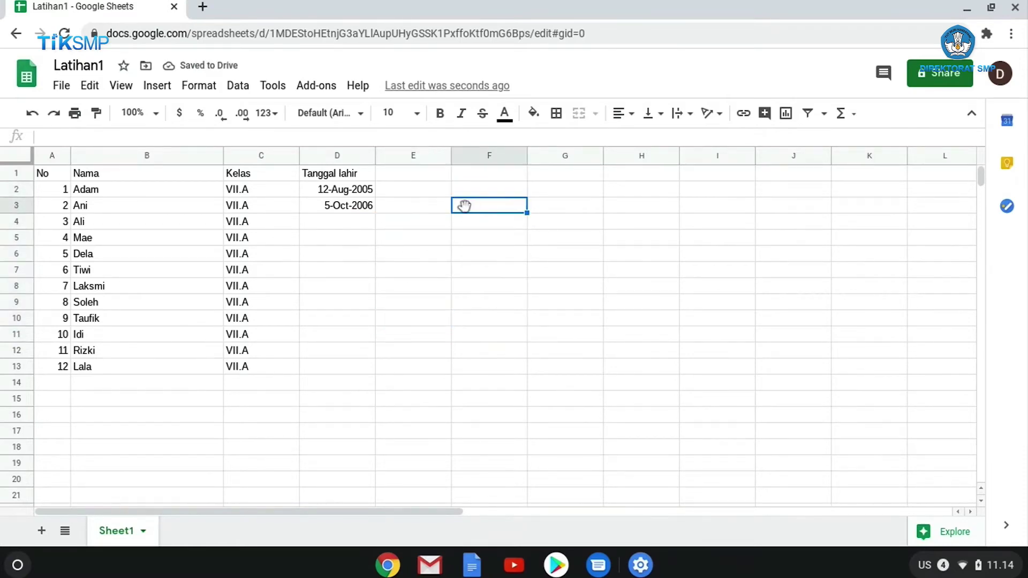
pyautogui.click(198, 85)
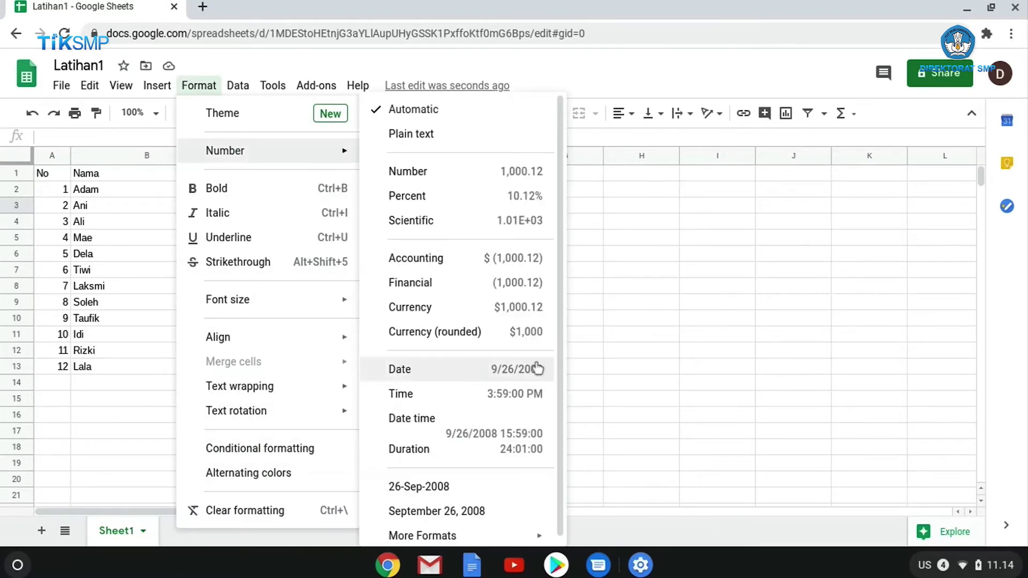
pyautogui.moveTo(449, 528)
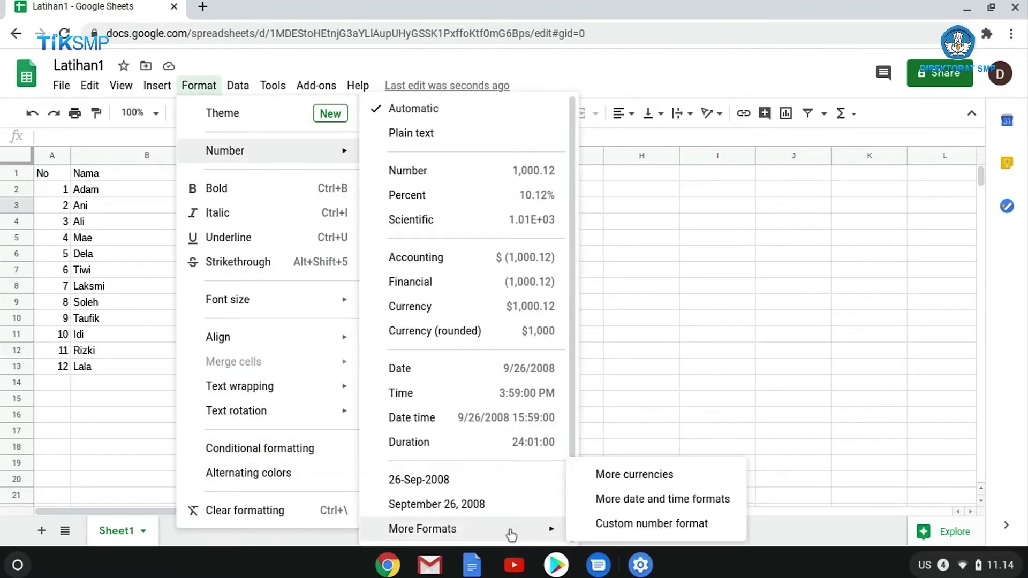
pyautogui.click(639, 525)
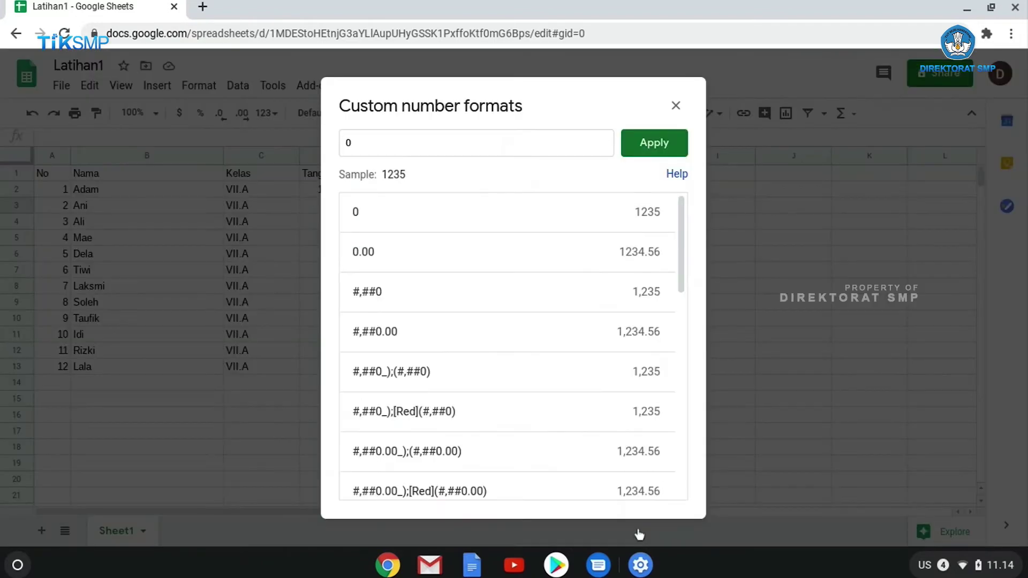
pyautogui.moveTo(560, 91); pyautogui.dragTo(386, 73)
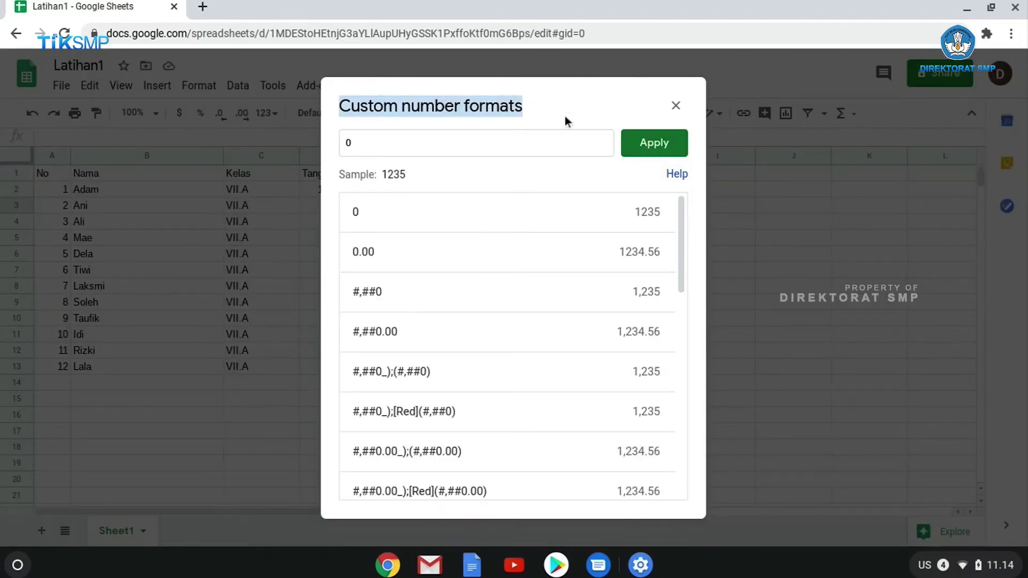
pyautogui.moveTo(598, 97); pyautogui.dragTo(828, 105)
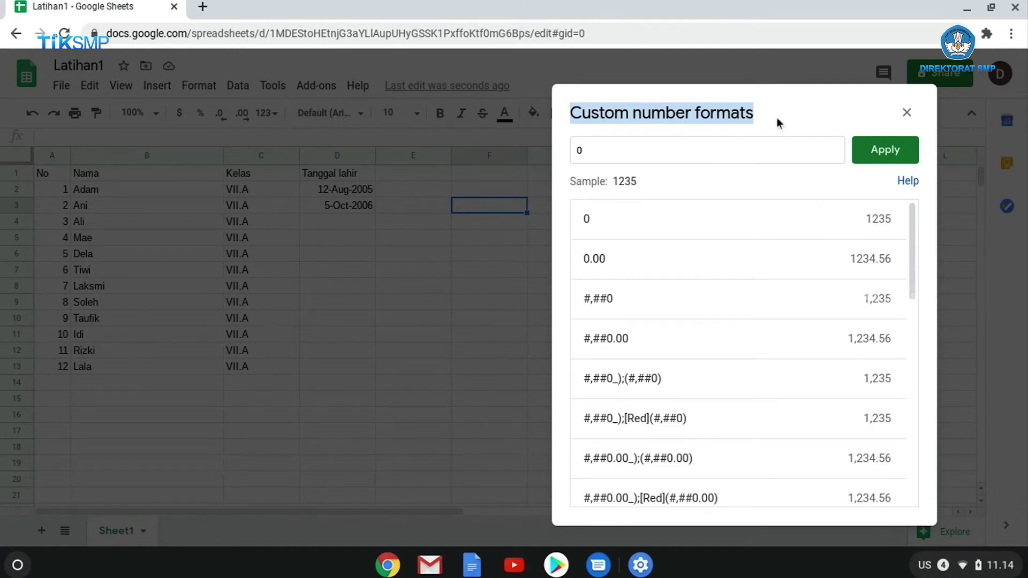
pyautogui.click(901, 117)
pyautogui.click(468, 174)
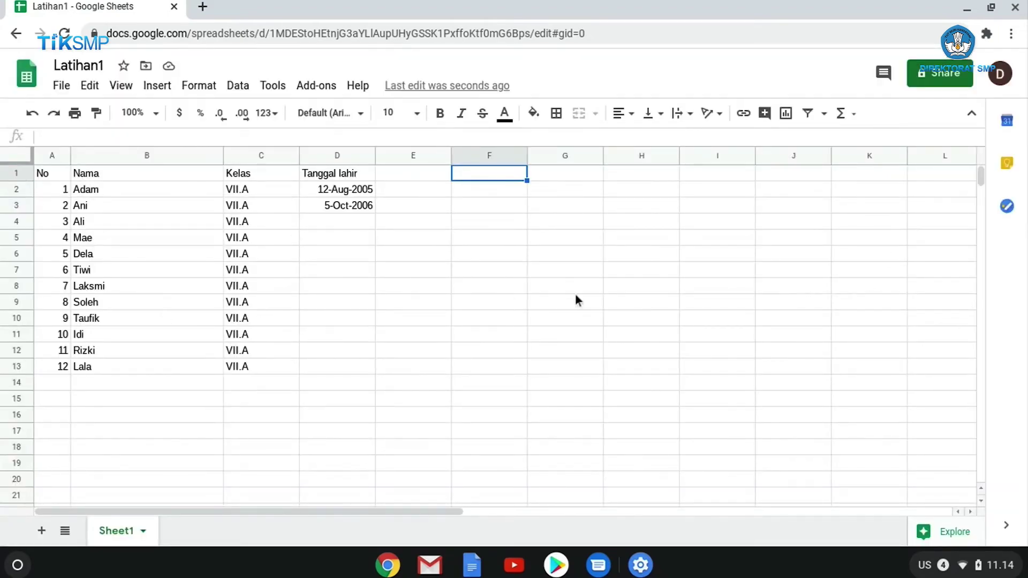
# Add the Jumlah barang heading in F1 and give F2:F13 the custom format 0 "buah"
pyautogui.write('Jumlah b')
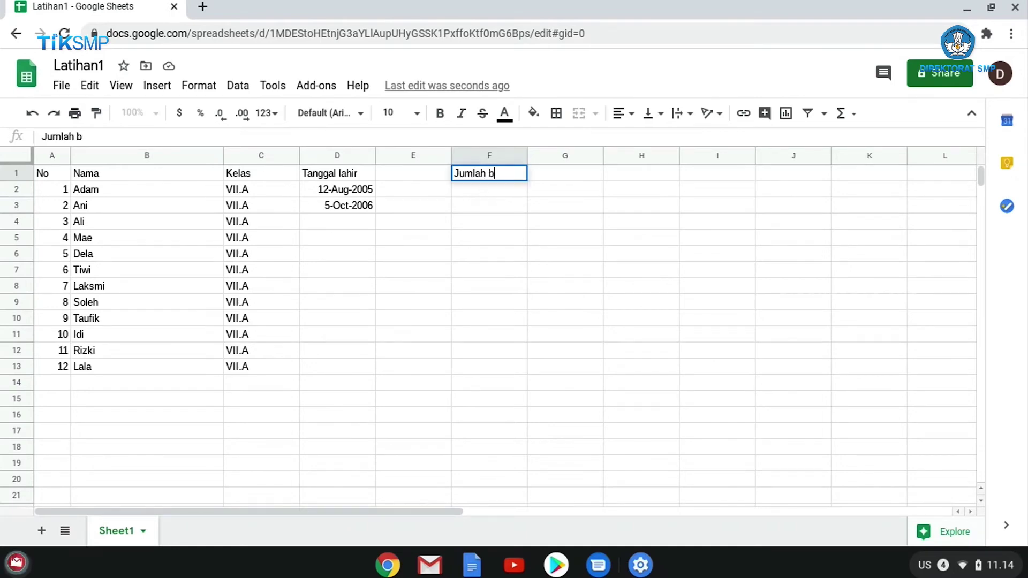
pyautogui.write('arang')
pyautogui.press('Return')
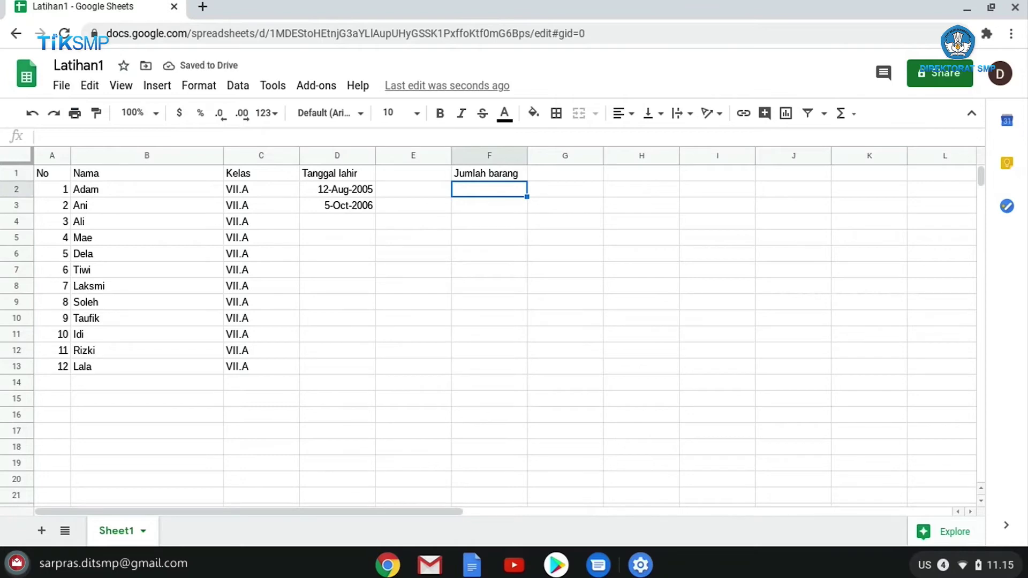
pyautogui.moveTo(471, 189); pyautogui.dragTo(491, 367)
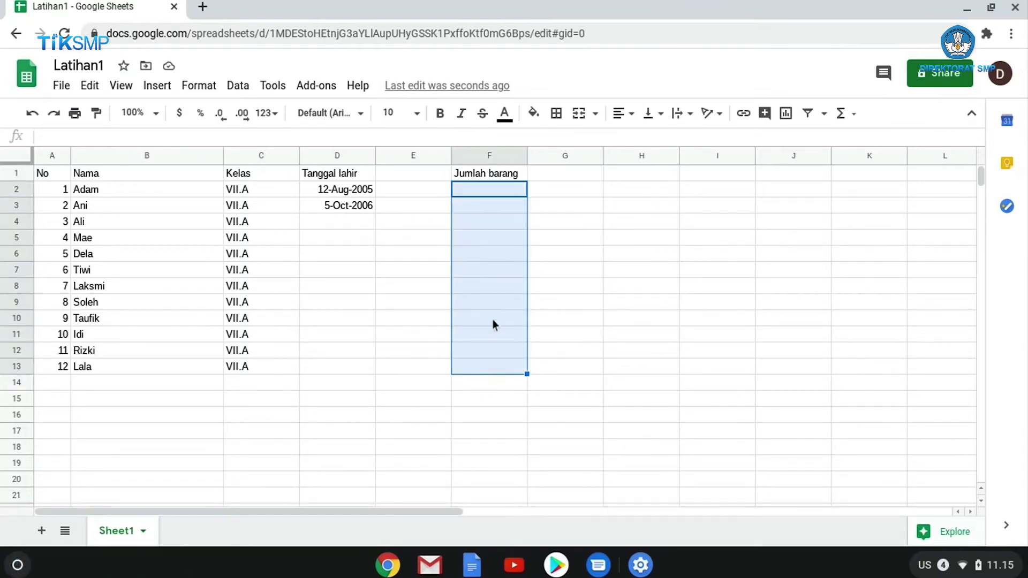
pyautogui.click(195, 88)
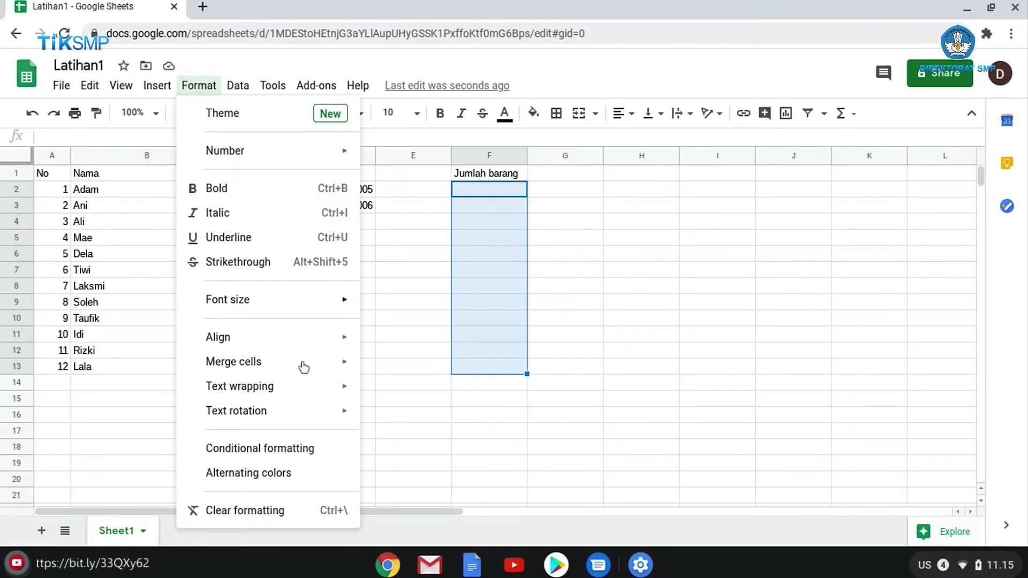
pyautogui.moveTo(225, 150)
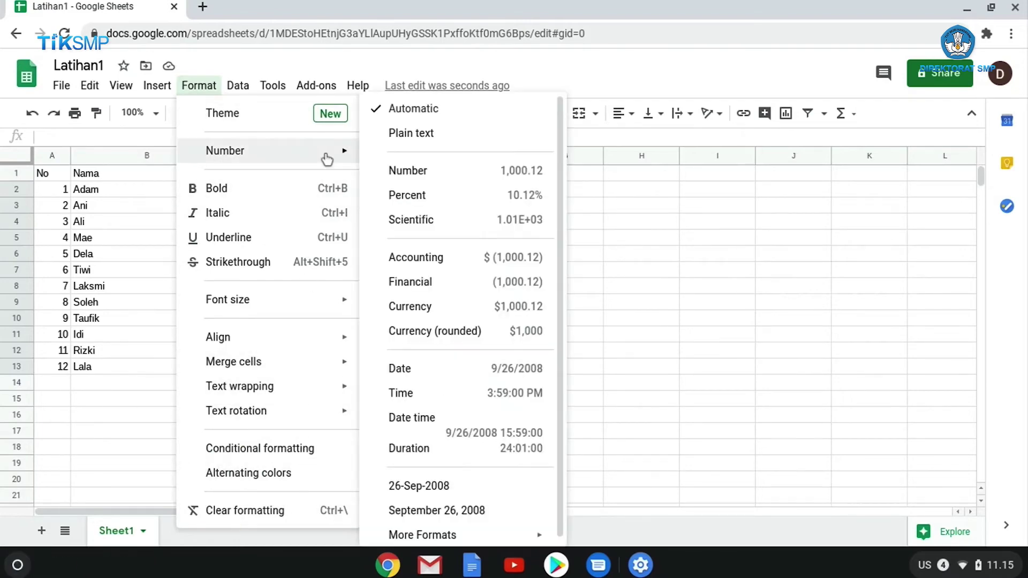
pyautogui.moveTo(422, 529)
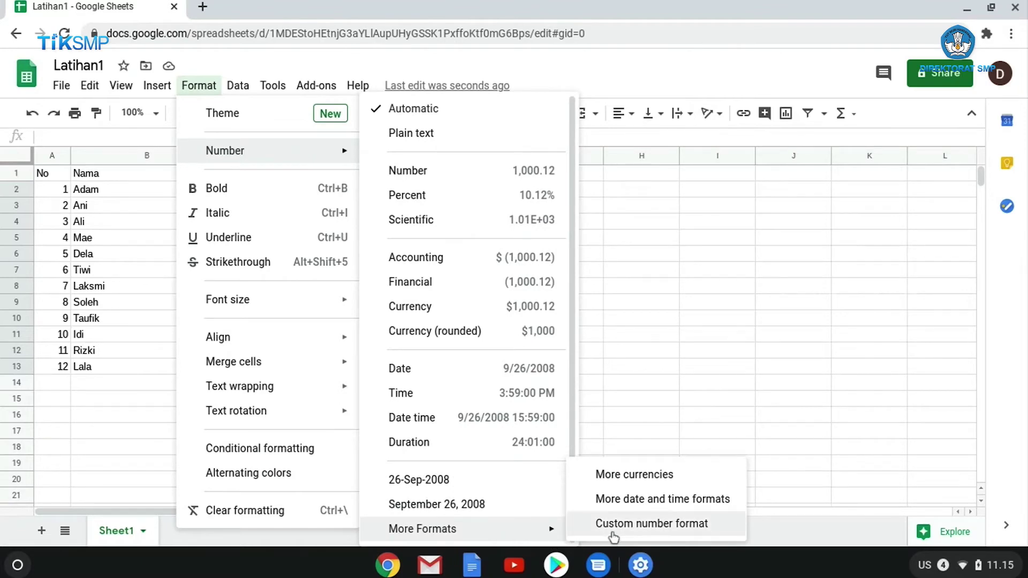
pyautogui.click(614, 532)
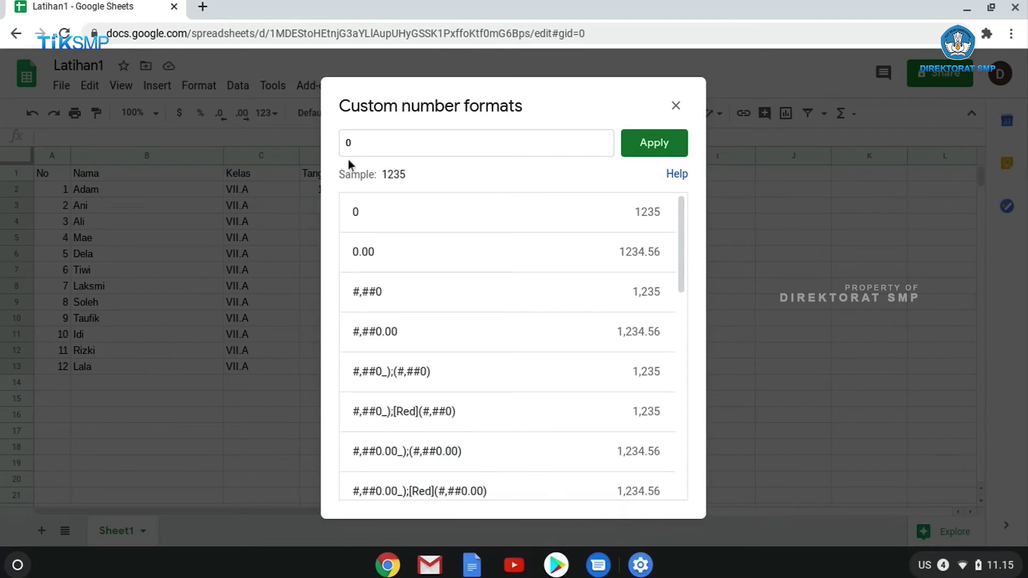
pyautogui.click(371, 143)
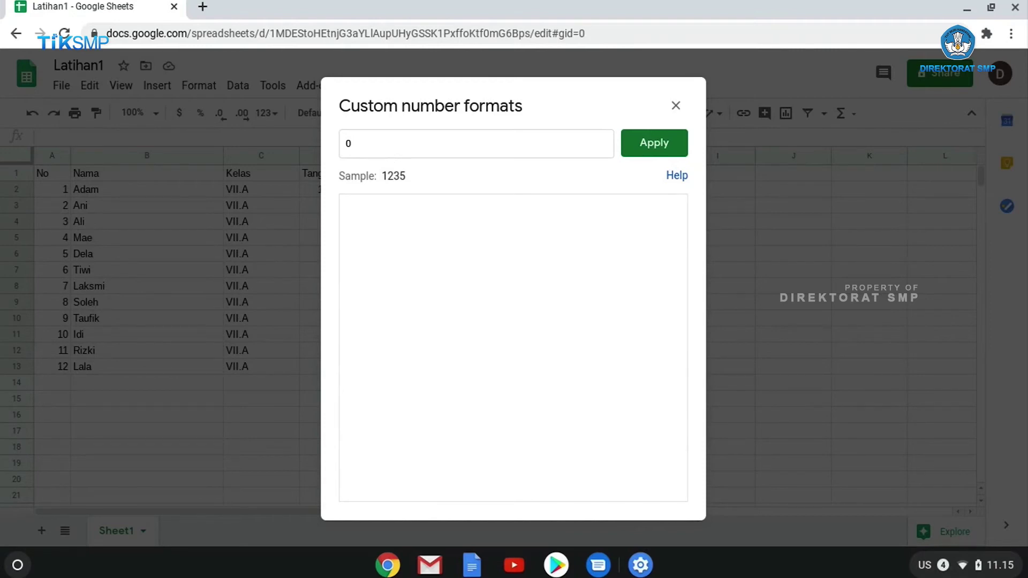
pyautogui.write('"')
pyautogui.write('b')
pyautogui.write('uah')
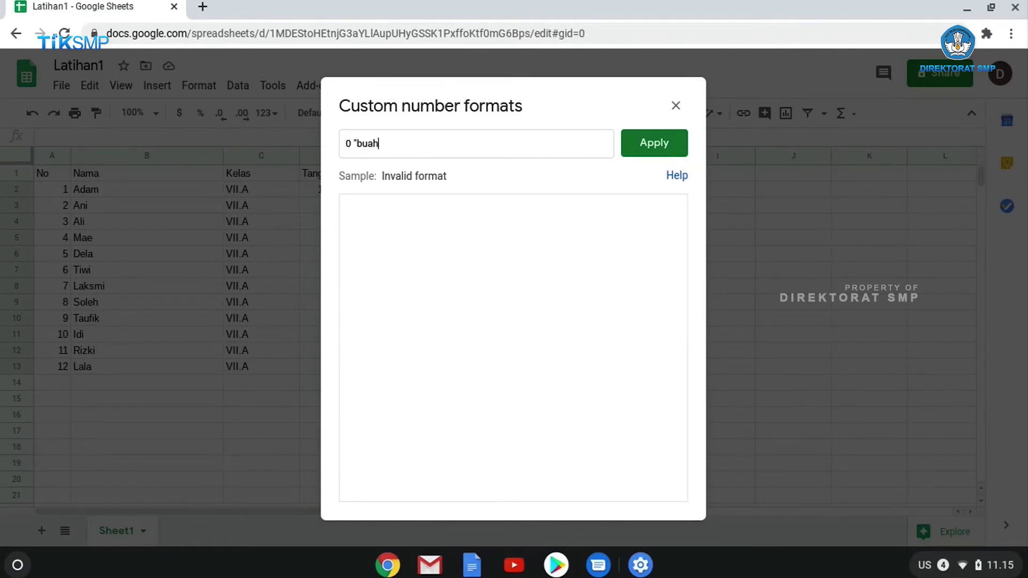
pyautogui.write('"')
pyautogui.click(651, 155)
# Enter 5, 10, 2, 4 and 5 in F2:F6 so they show as buah amounts
pyautogui.click(612, 243)
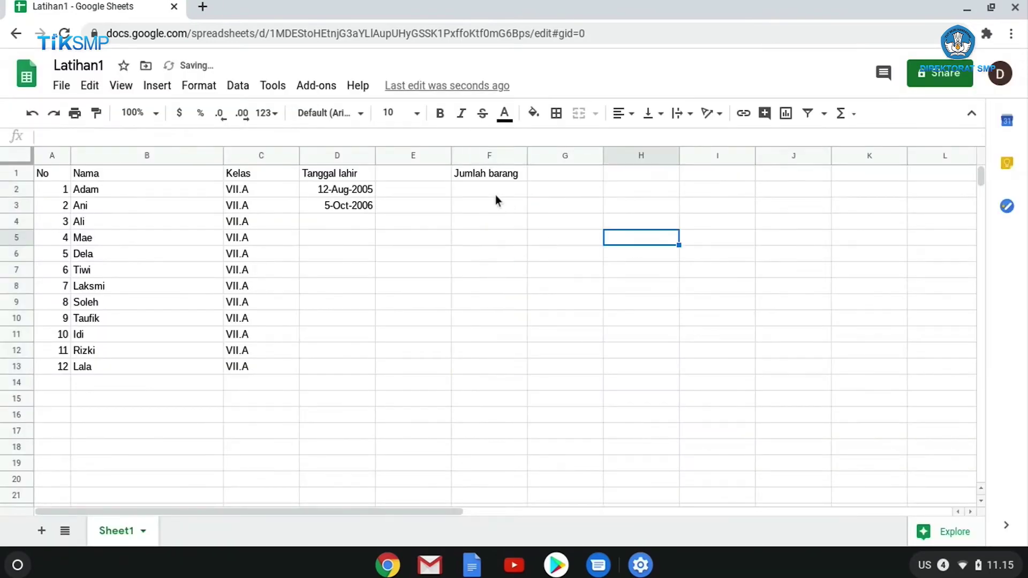
pyautogui.click(496, 195)
pyautogui.write('5')
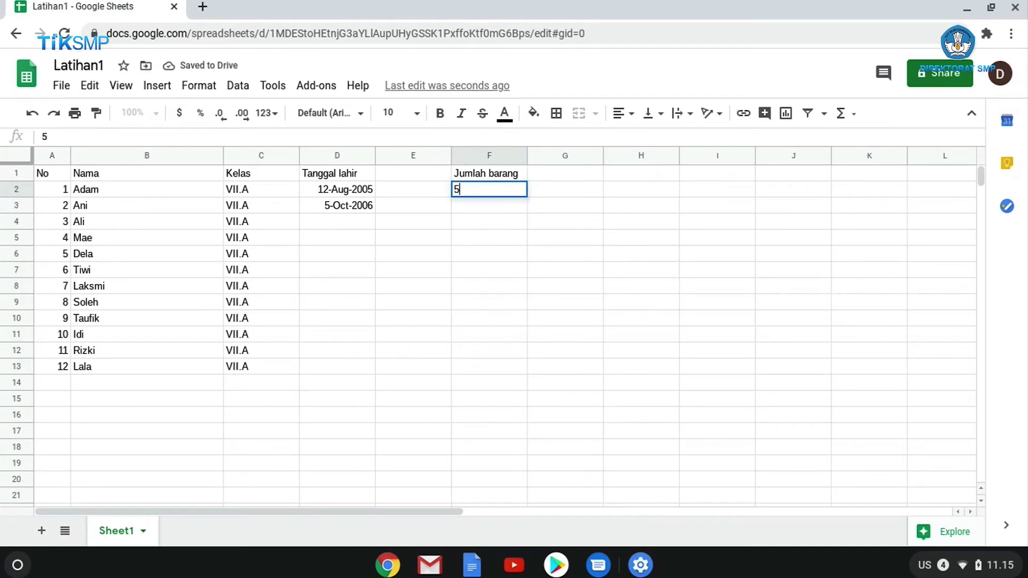
pyautogui.press('Return')
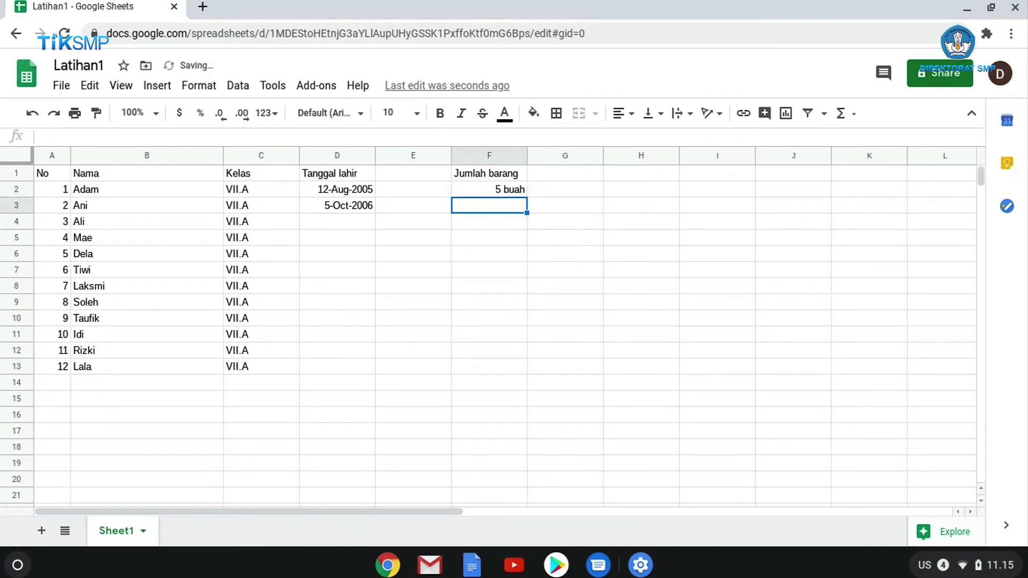
pyautogui.write('10')
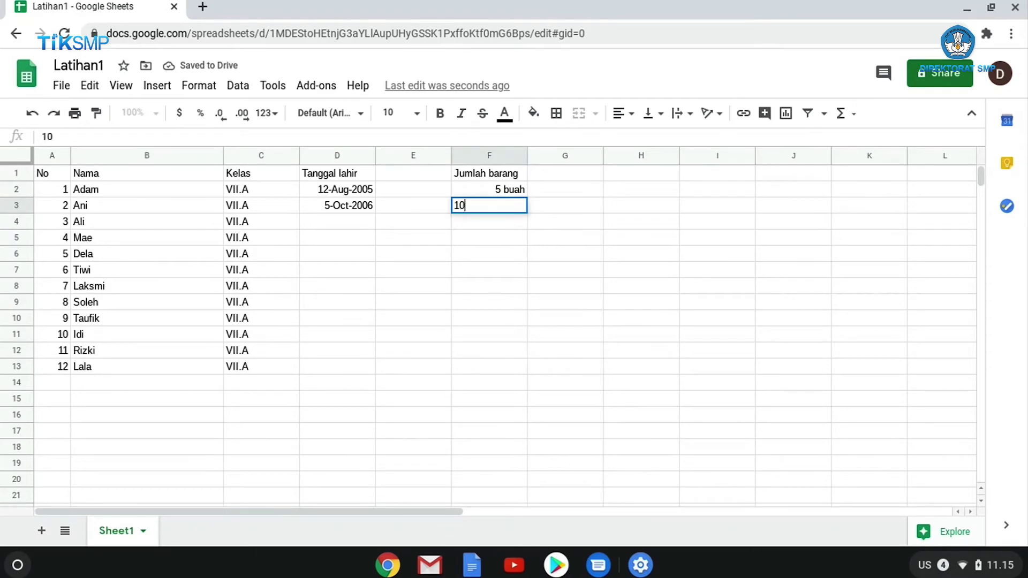
pyautogui.press('Return')
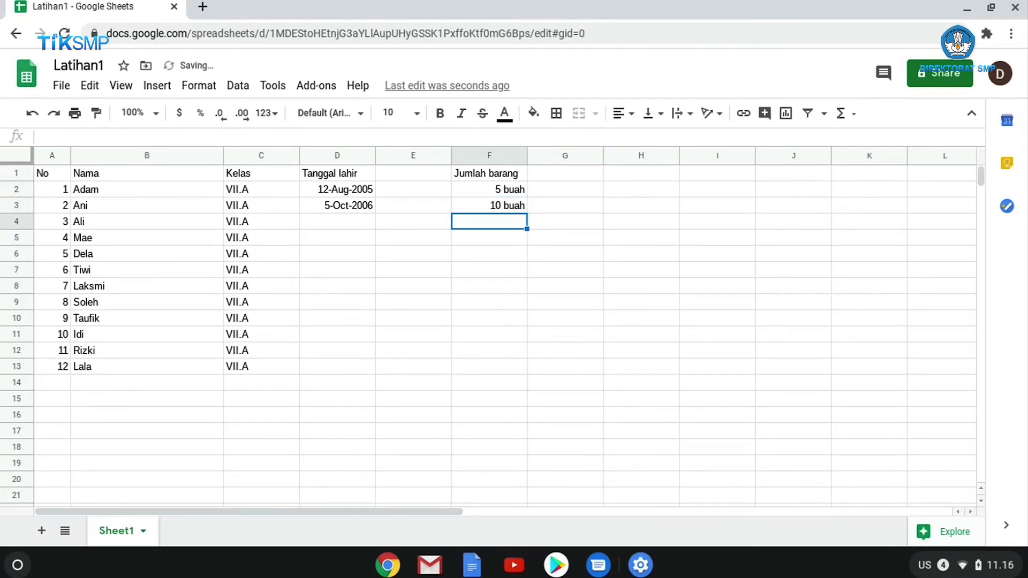
pyautogui.write('2')
pyautogui.press('Return')
pyautogui.write('4')
pyautogui.press('Return')
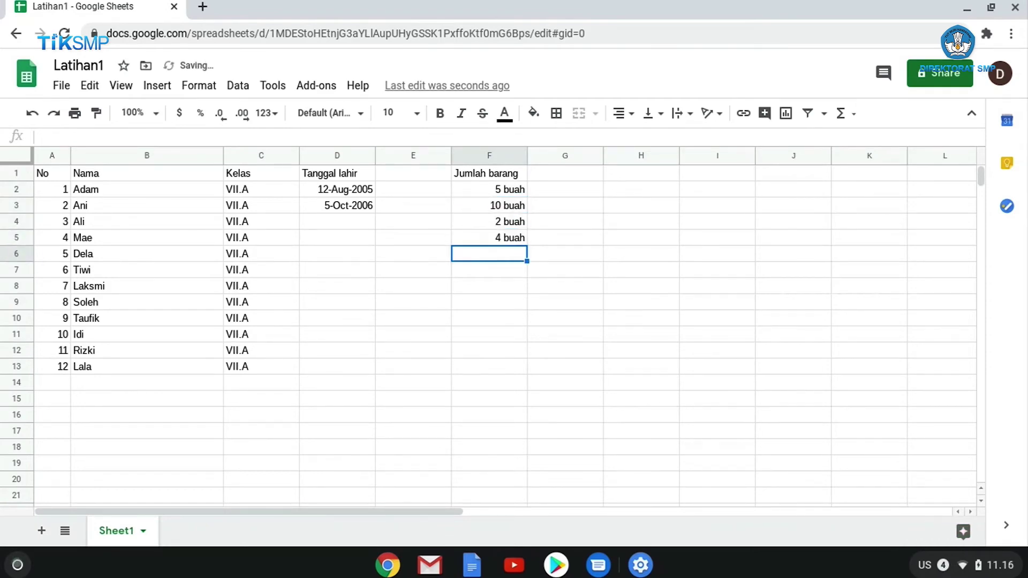
pyautogui.write('5')
pyautogui.press('Return')
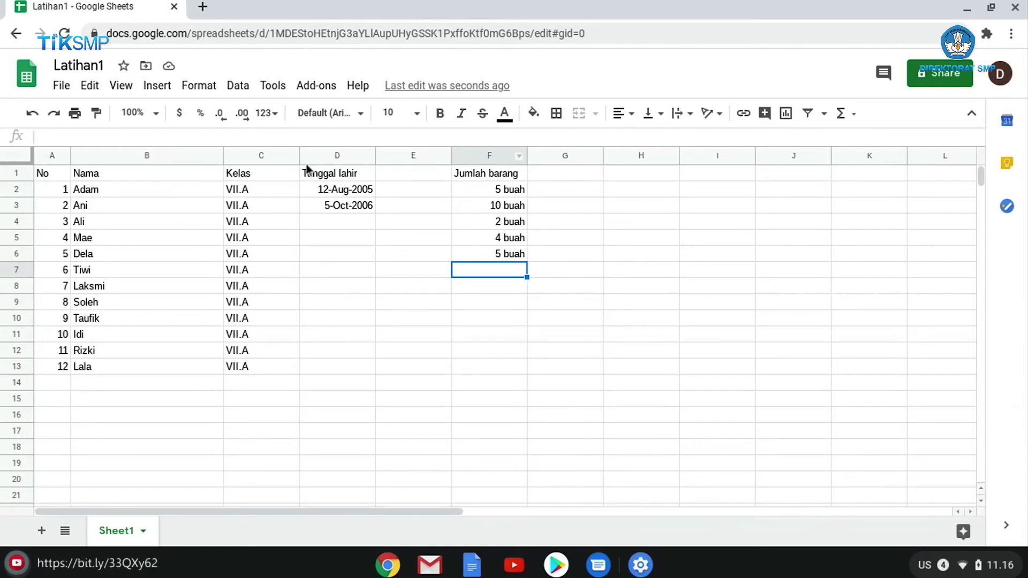
pyautogui.click(612, 291)
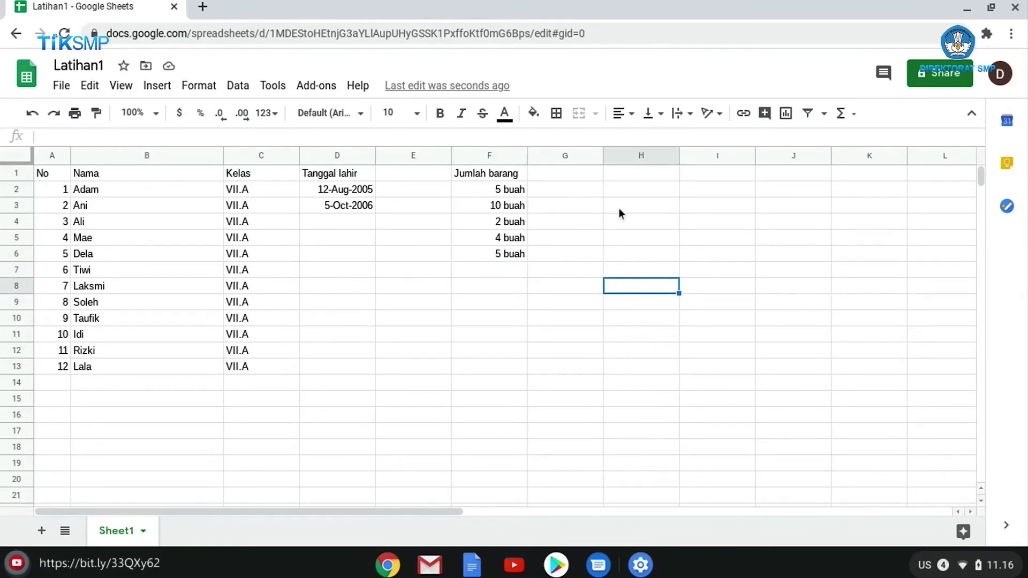
# Apply All borders to the student table A1:D13
pyautogui.click(58, 175)
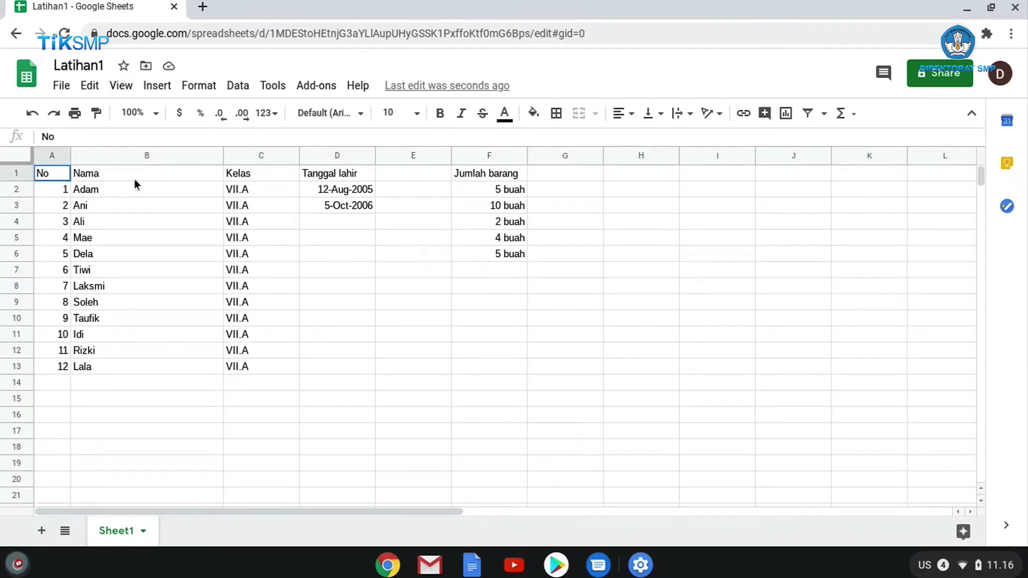
pyautogui.moveTo(134, 179); pyautogui.dragTo(358, 380)
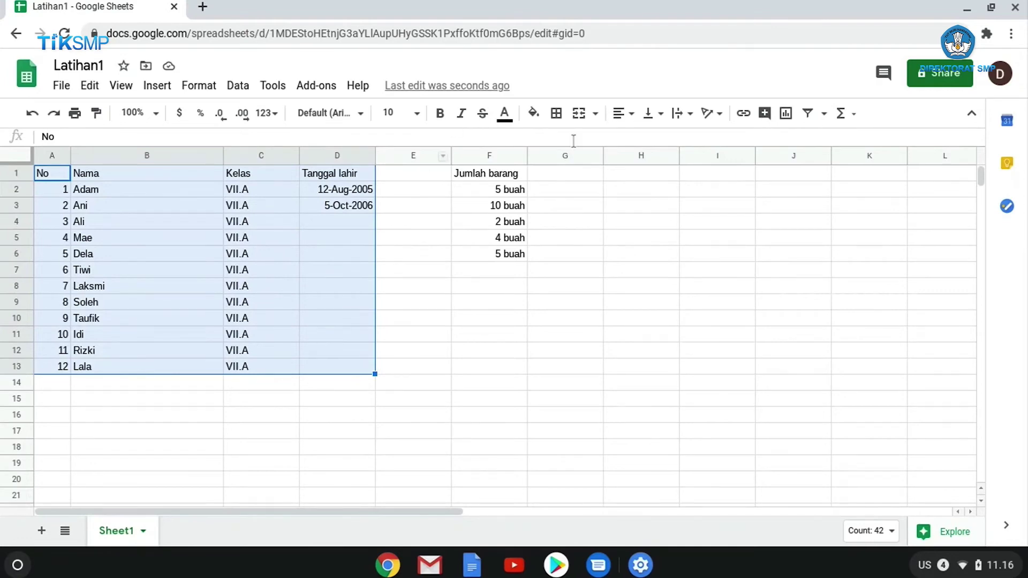
pyautogui.click(558, 114)
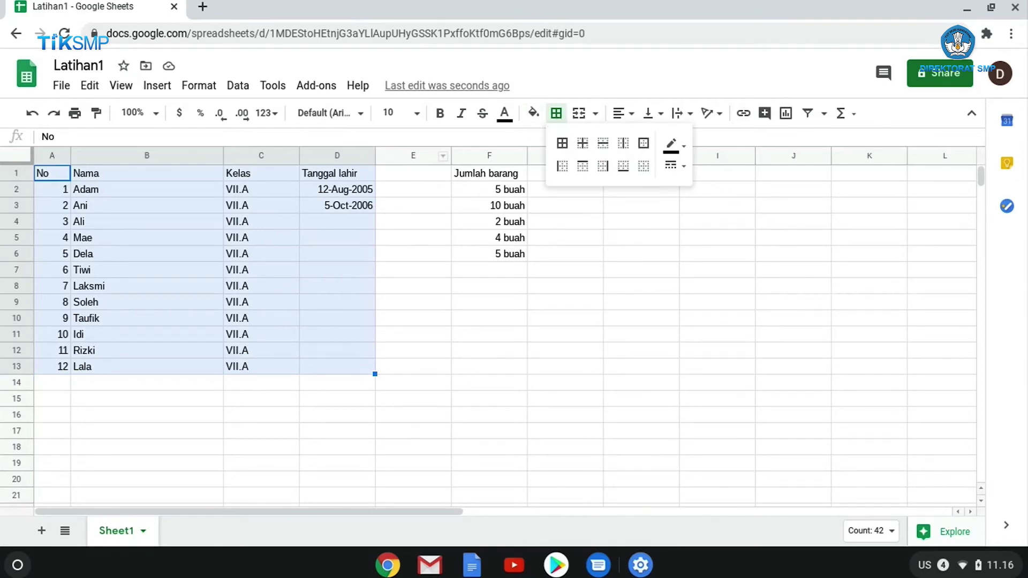
pyautogui.click(562, 144)
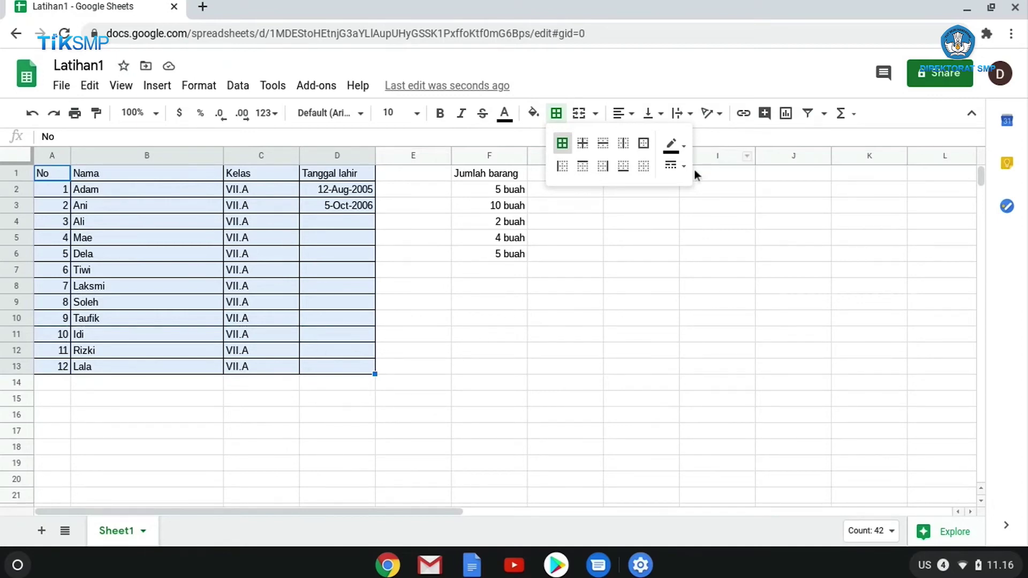
pyautogui.click(462, 381)
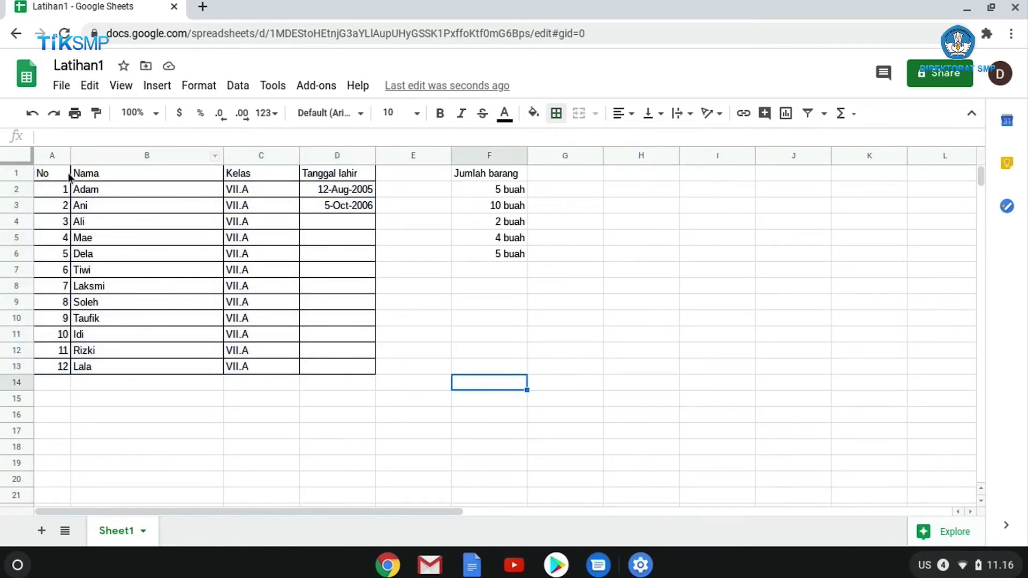
# Make the horizontal borders inside A1:D13 use the dashed line style
pyautogui.moveTo(50, 173); pyautogui.dragTo(351, 370)
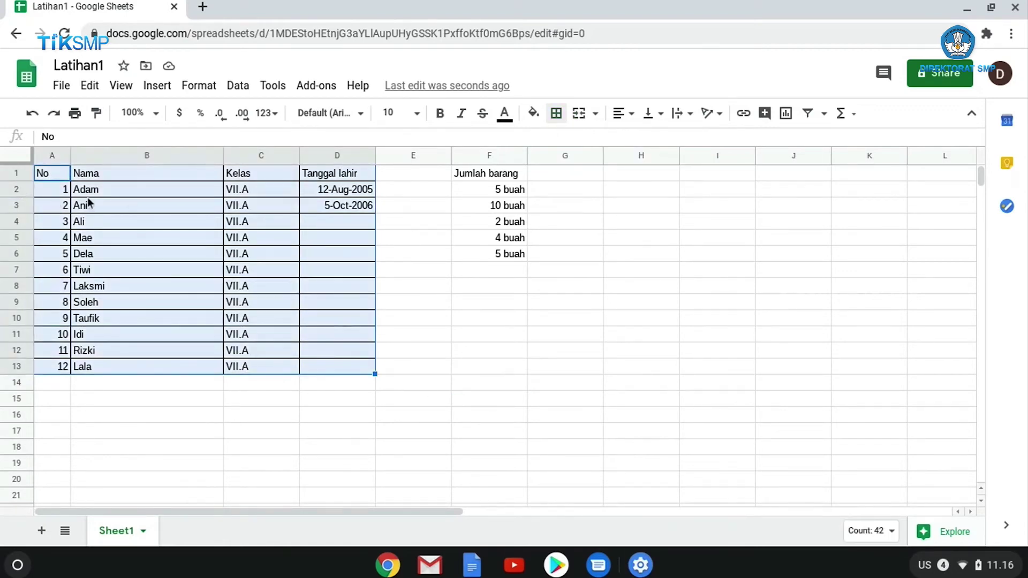
pyautogui.click(598, 122)
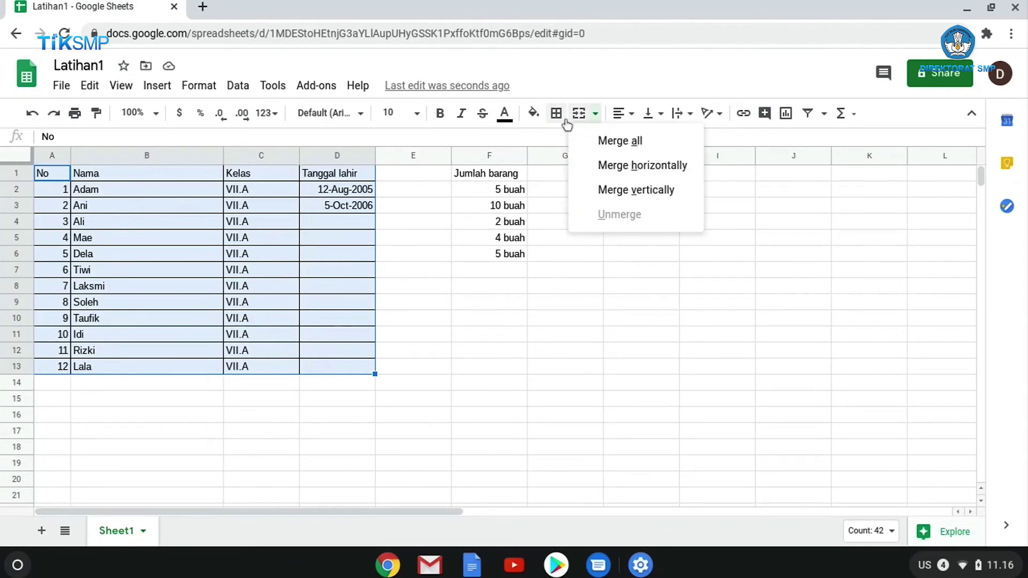
pyautogui.click(560, 115)
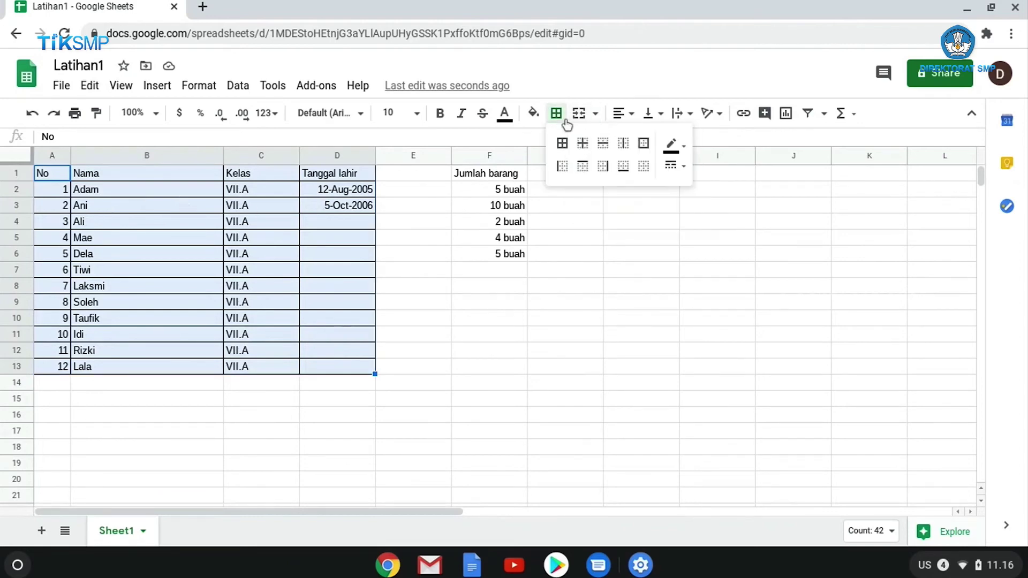
pyautogui.click(684, 170)
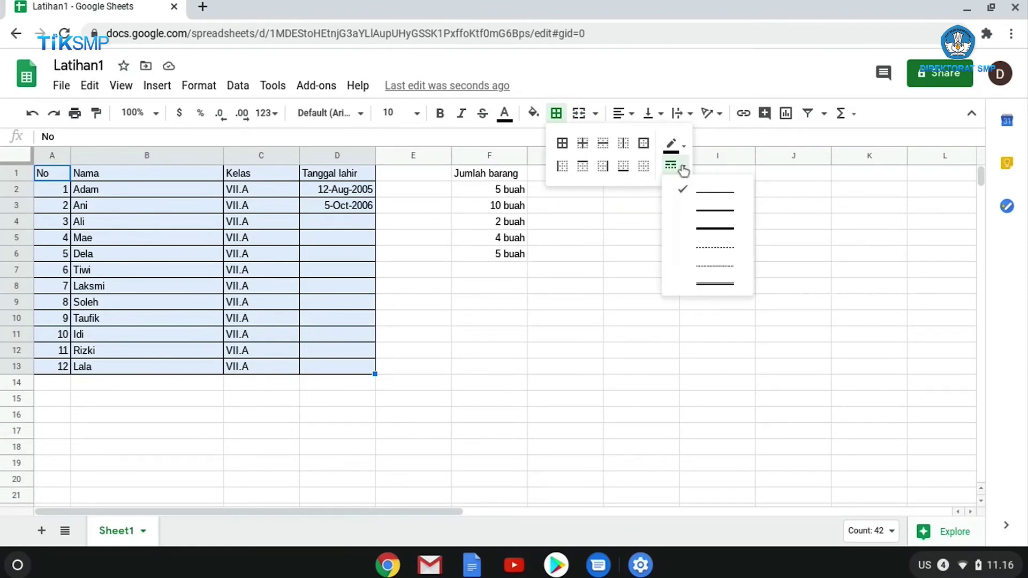
pyautogui.click(722, 247)
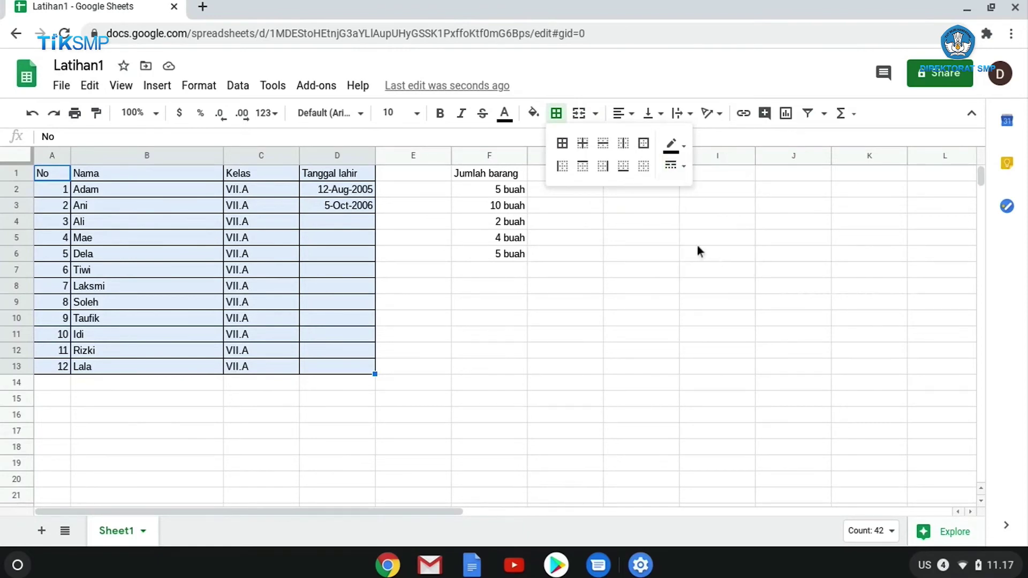
pyautogui.click(603, 145)
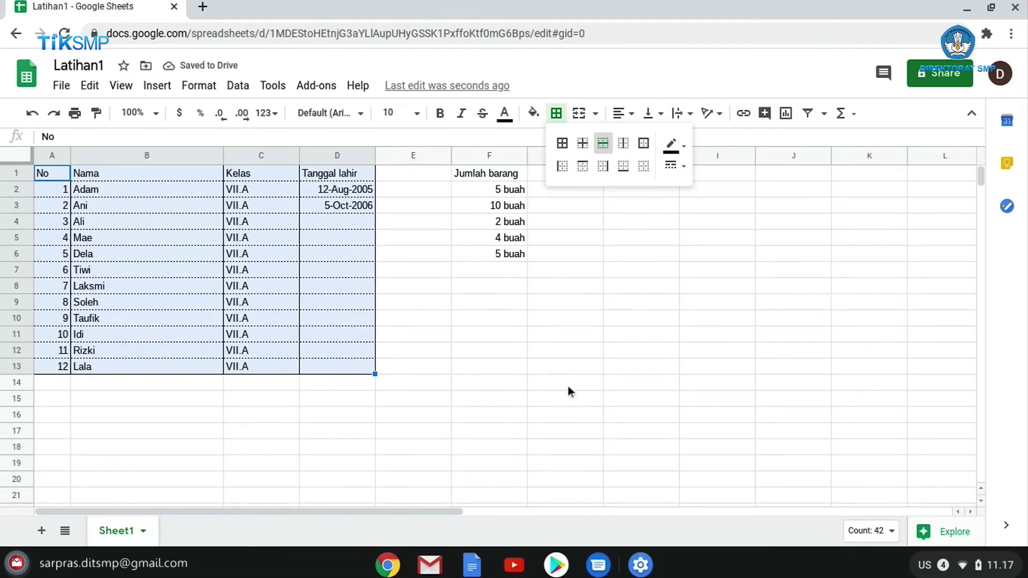
pyautogui.click(672, 350)
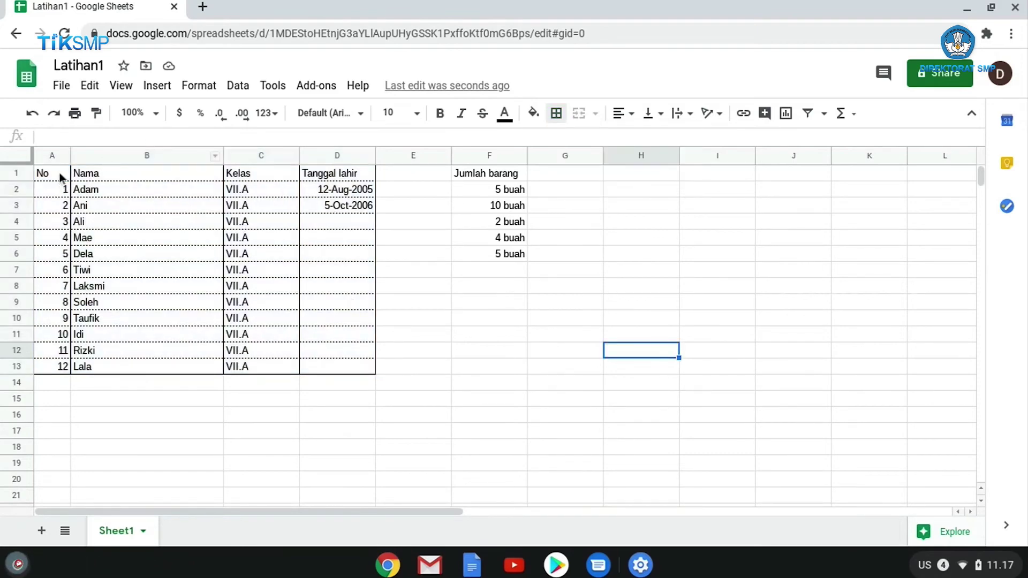
# Open the context menu for row 1, the table's header row
pyautogui.moveTo(59, 173); pyautogui.dragTo(341, 368)
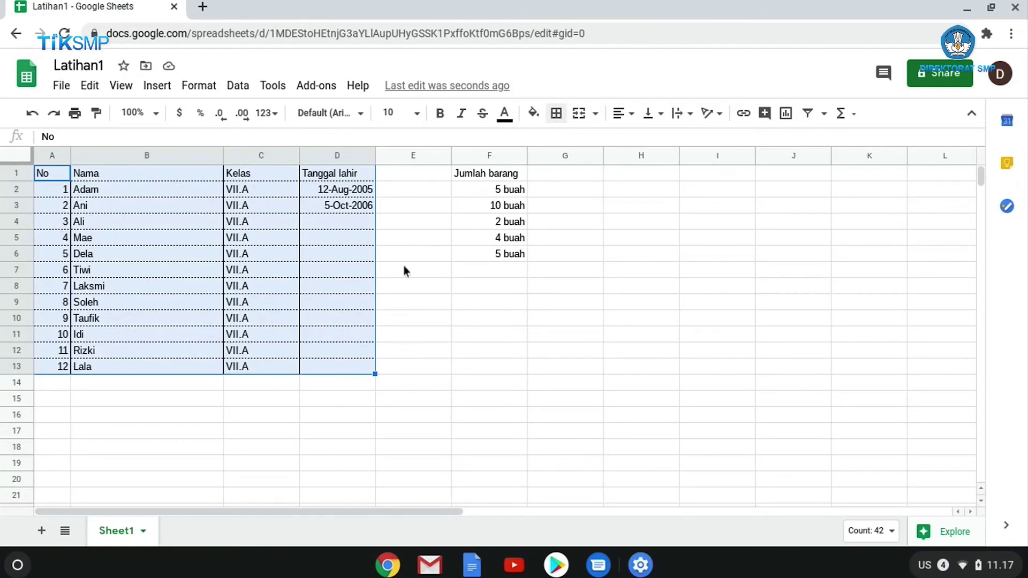
pyautogui.click(562, 274)
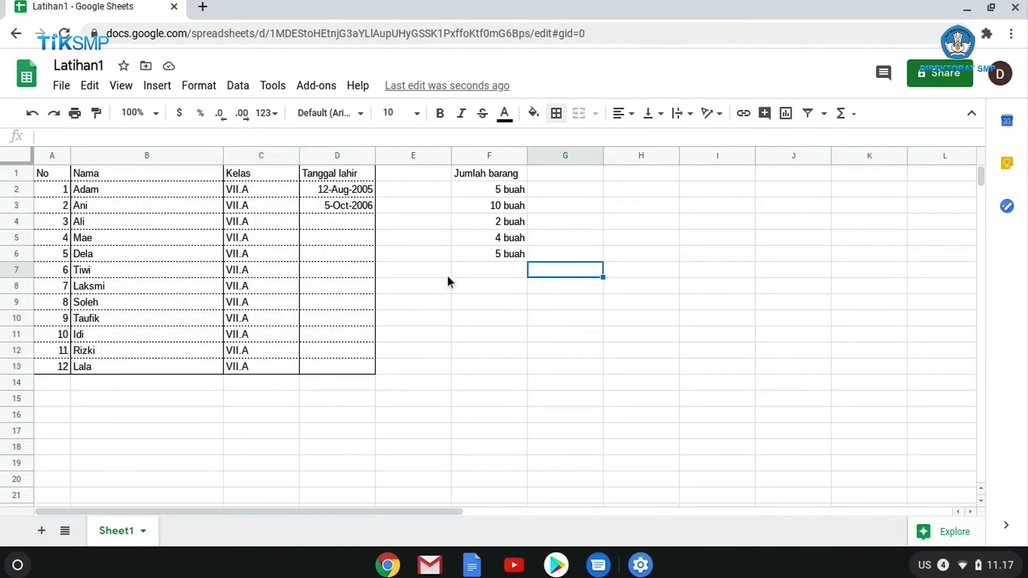
pyautogui.rightClick(15, 174)
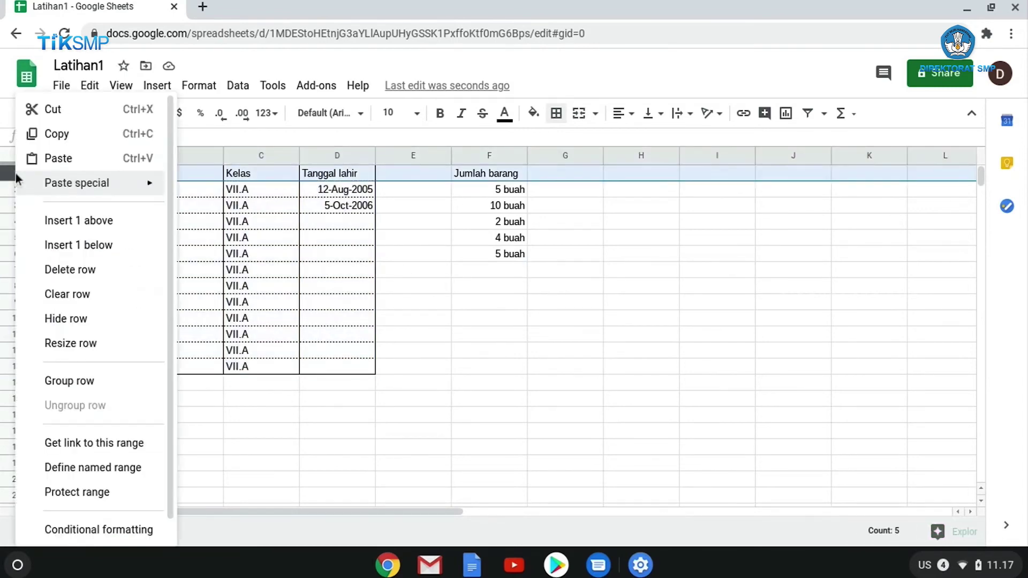
# Insert two blank rows above row 1 so the table header moves to row 3
pyautogui.click(584, 369)
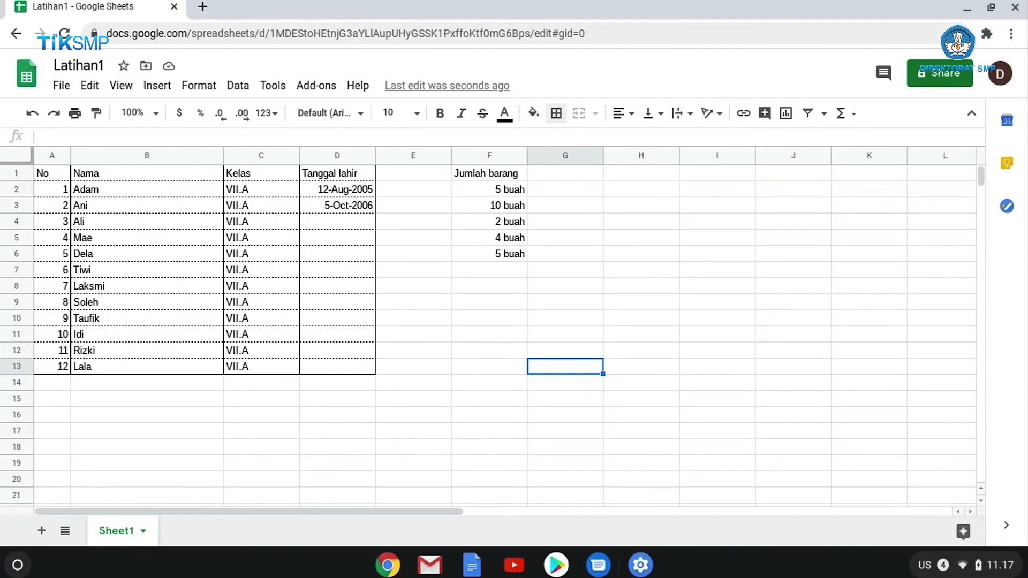
pyautogui.click(18, 175)
pyautogui.rightClick(17, 175)
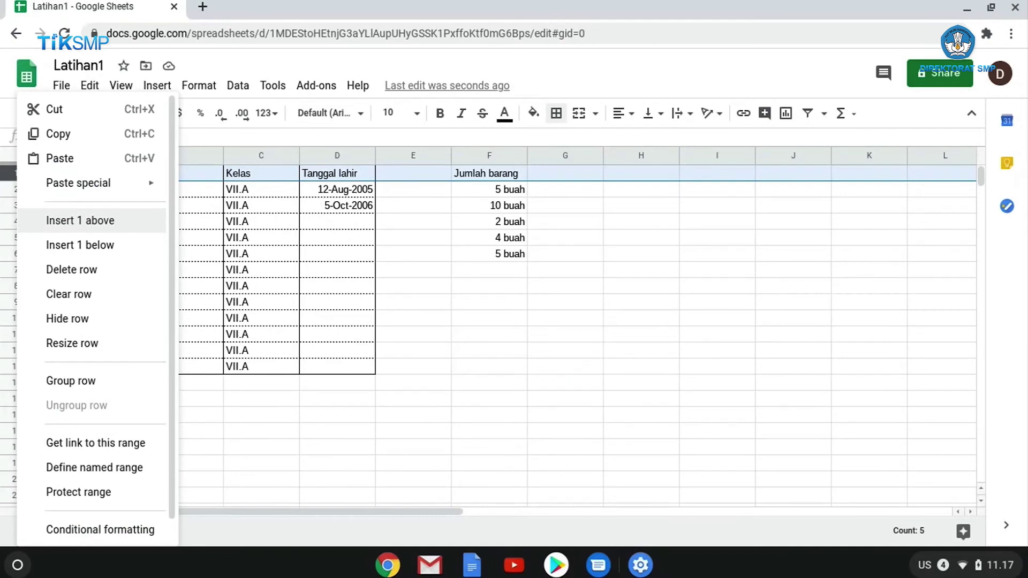
pyautogui.click(74, 225)
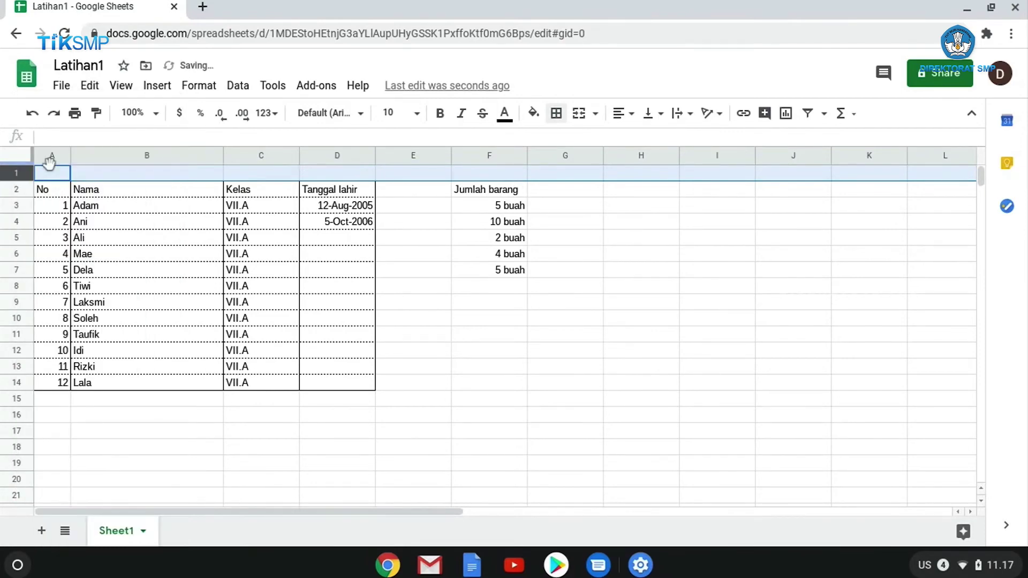
pyautogui.rightClick(16, 176)
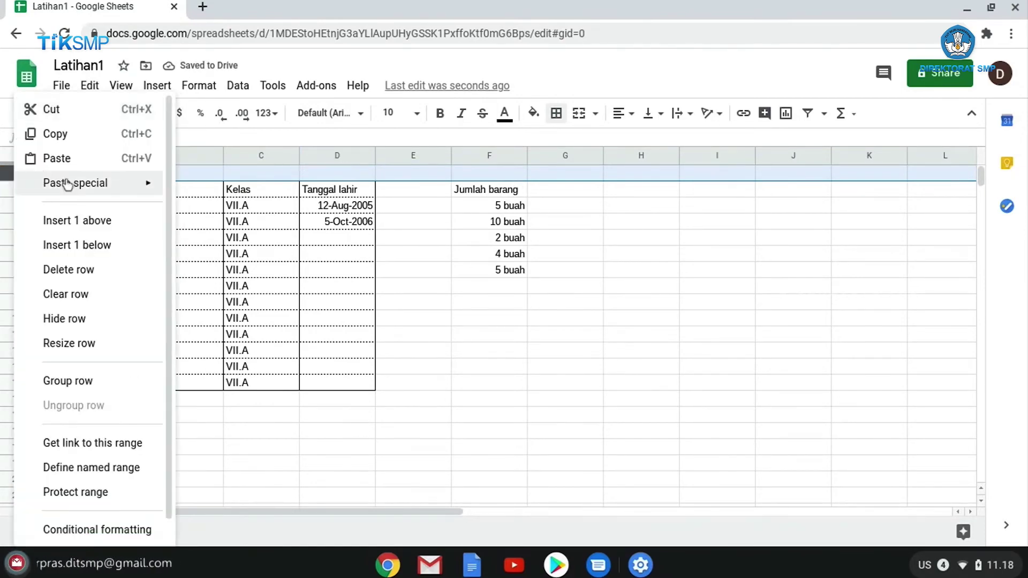
pyautogui.click(92, 222)
pyautogui.click(465, 289)
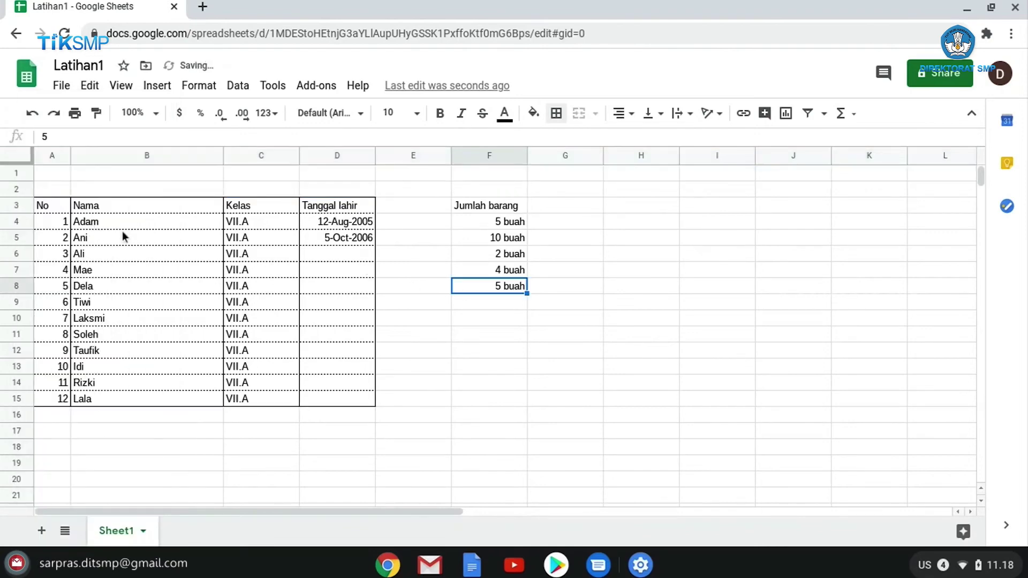
pyautogui.click(59, 170)
pyautogui.press('super')
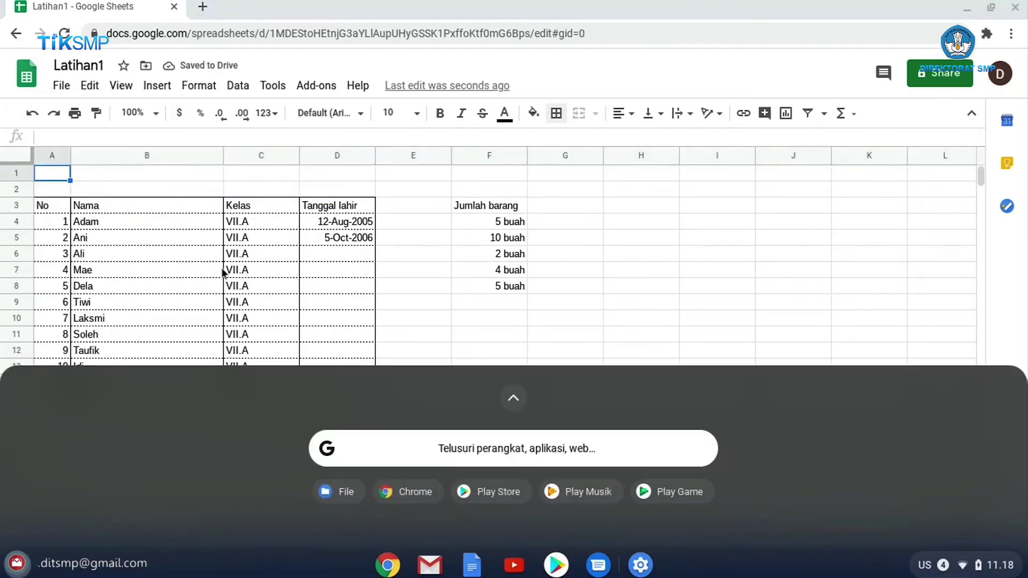
# Type the title SMP RIANG GEMBIRA into cell A1
pyautogui.press('super')
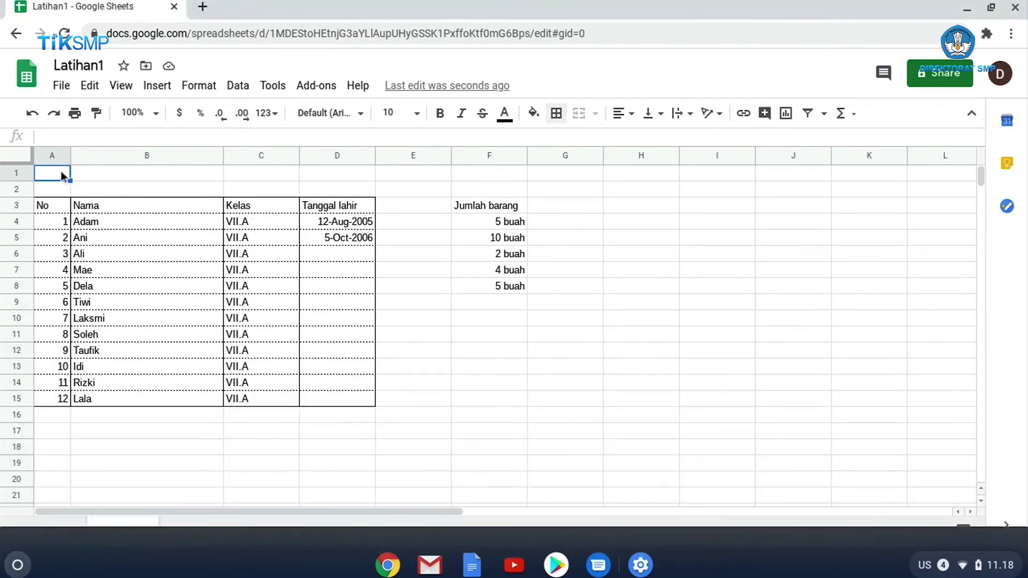
pyautogui.write('SMP')
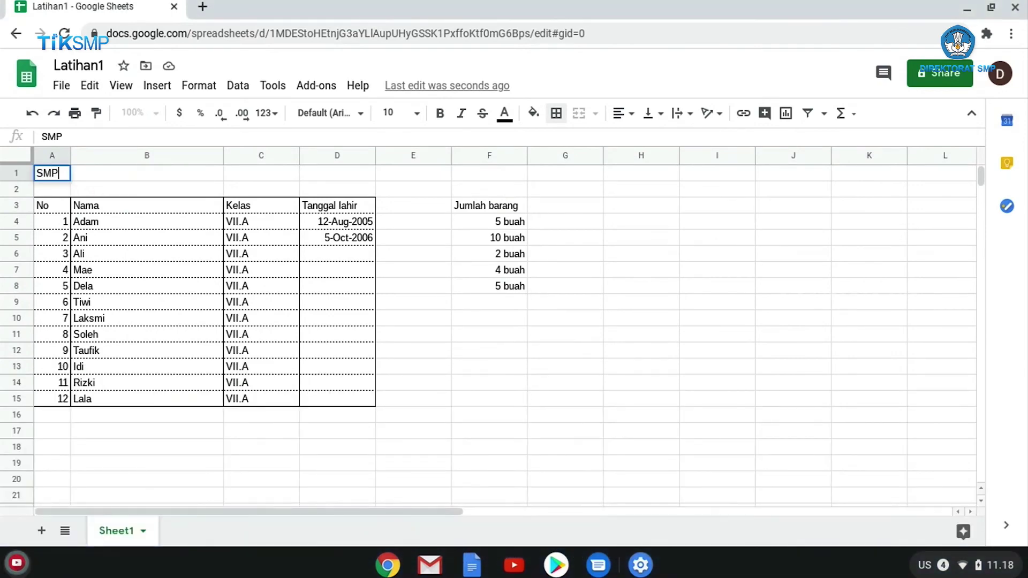
pyautogui.write(' RI')
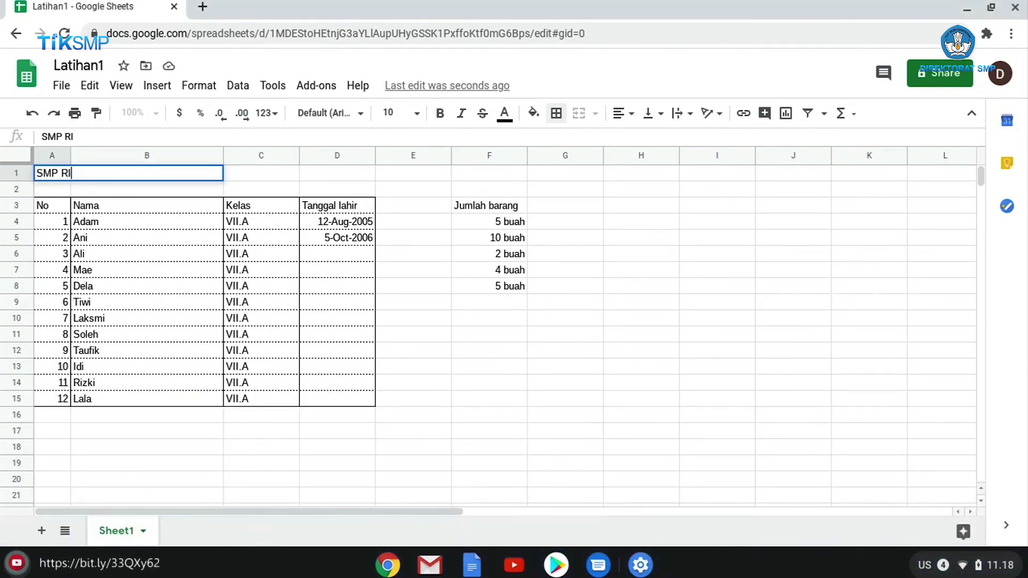
pyautogui.write('ANG GEMBIRA')
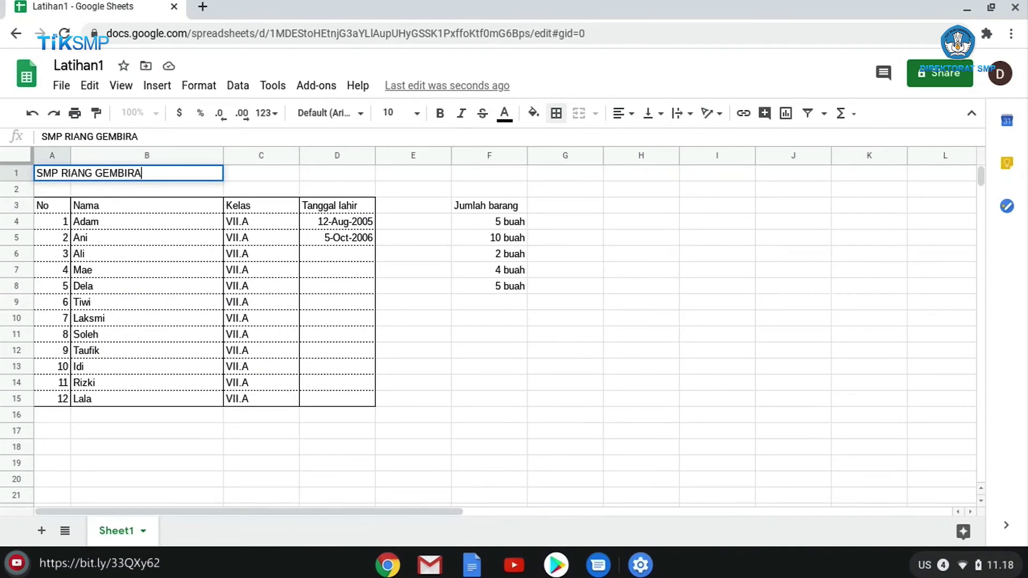
pyautogui.press('Return')
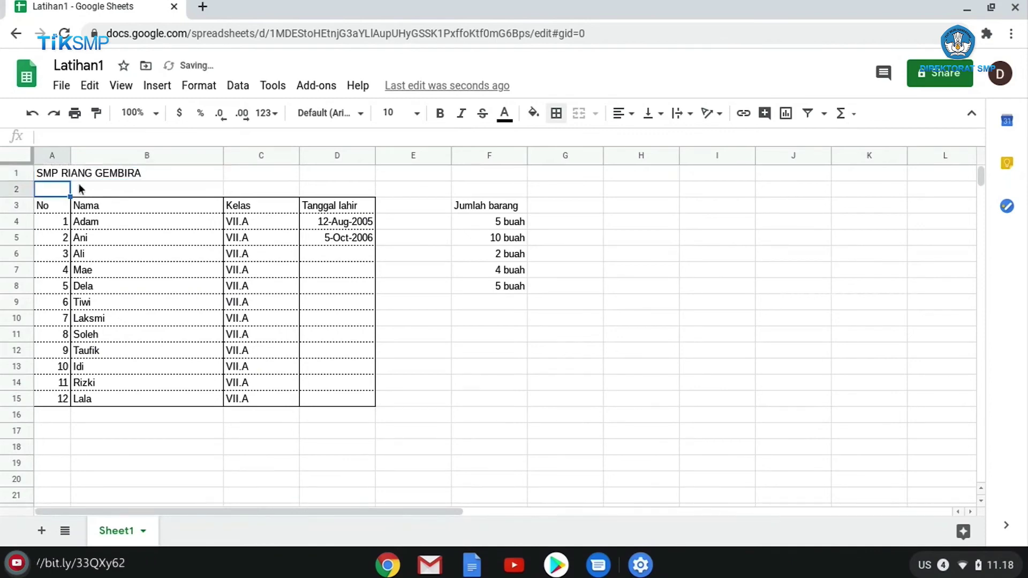
pyautogui.click(49, 173)
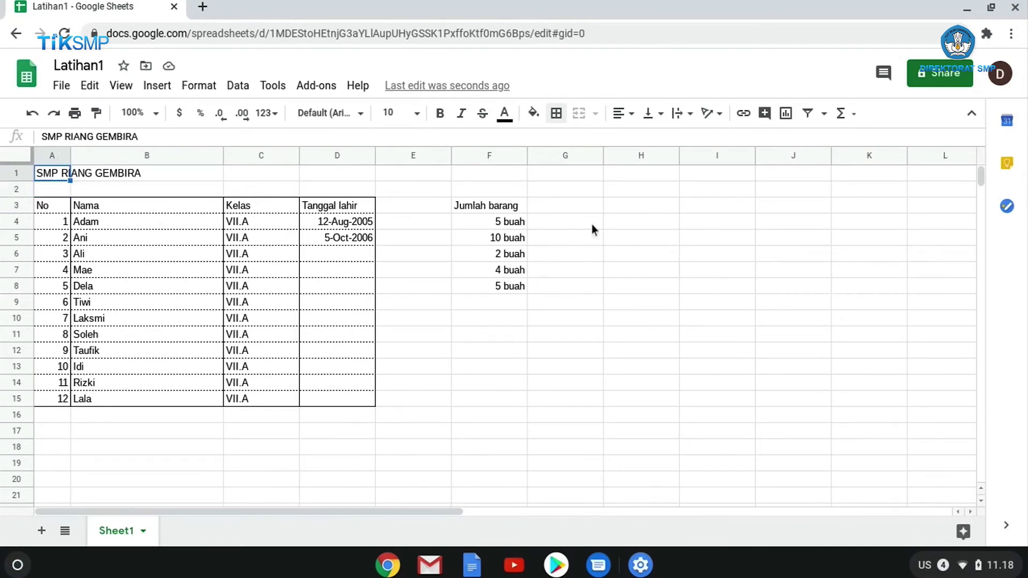
pyautogui.click(633, 121)
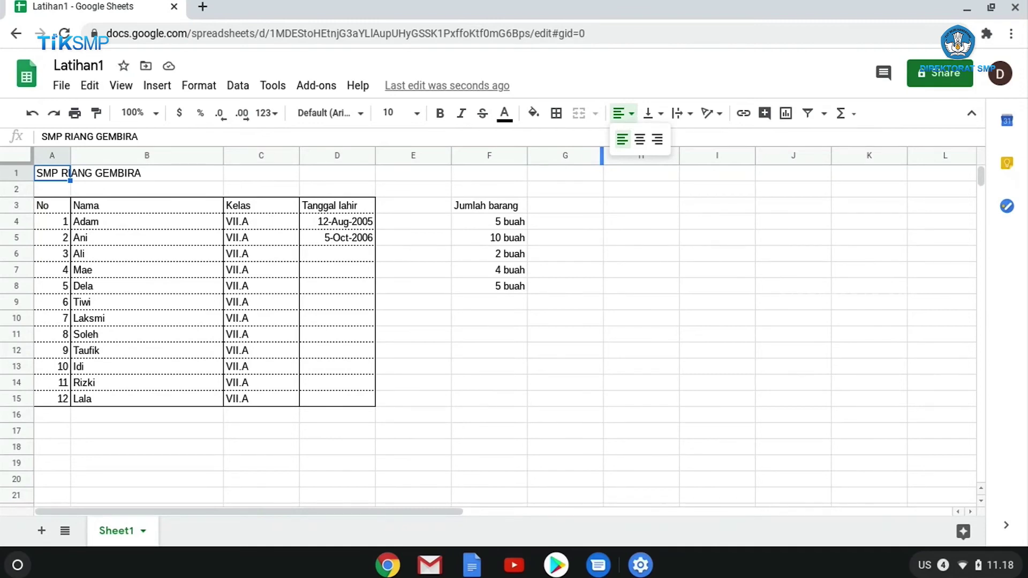
# Center the SMP RIANG GEMBIRA title and merge A1:D1 across the table width
pyautogui.click(641, 140)
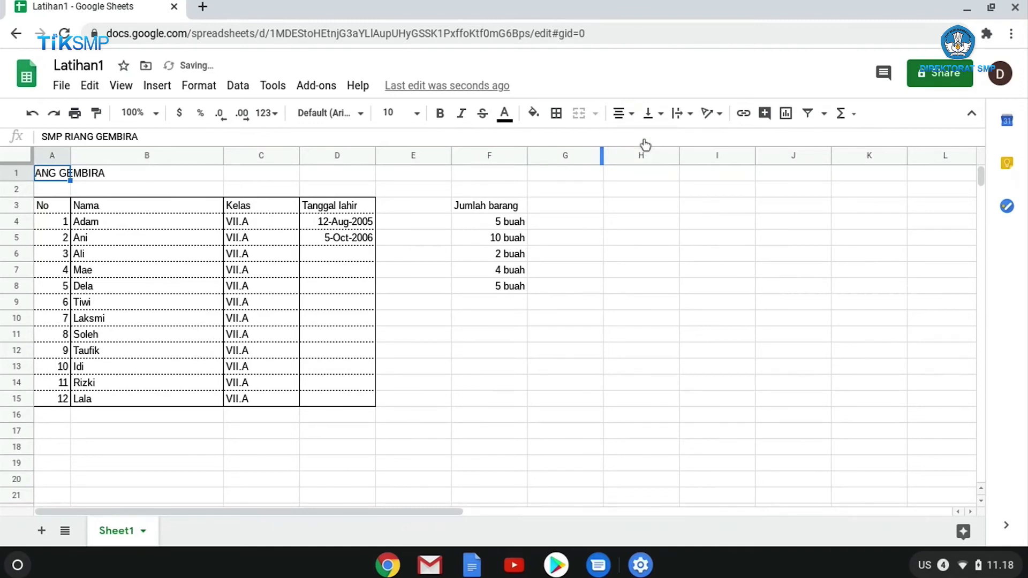
pyautogui.click(613, 370)
pyautogui.click(59, 174)
pyautogui.moveTo(53, 176); pyautogui.dragTo(345, 175)
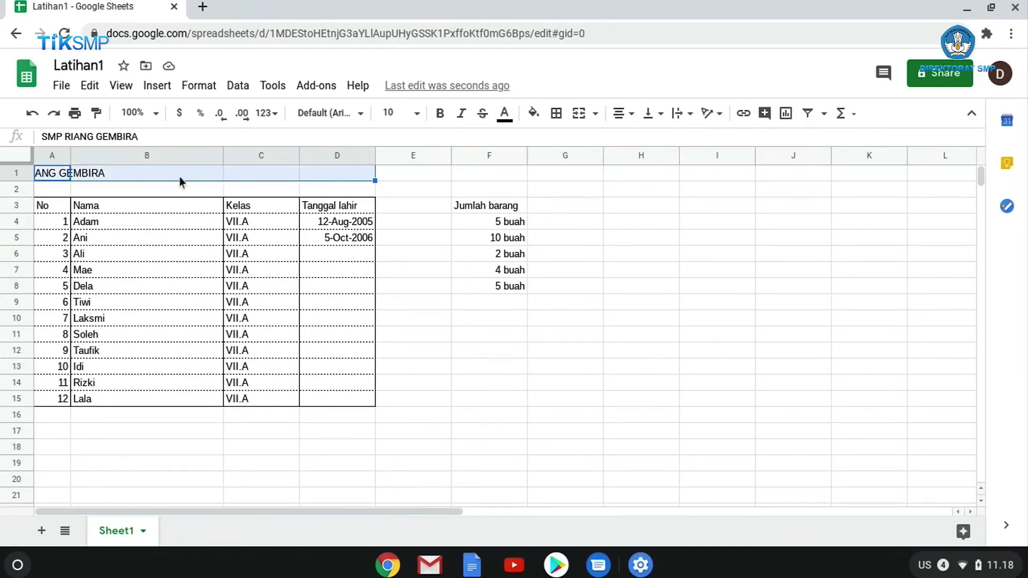
pyautogui.click(191, 192)
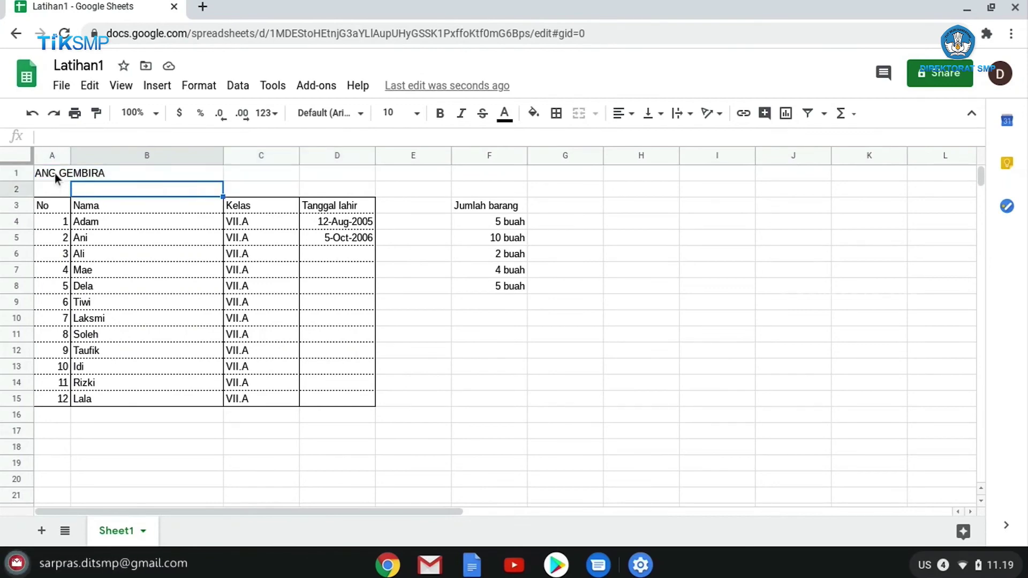
pyautogui.moveTo(55, 174); pyautogui.dragTo(85, 176)
pyautogui.moveTo(150, 176); pyautogui.dragTo(324, 175)
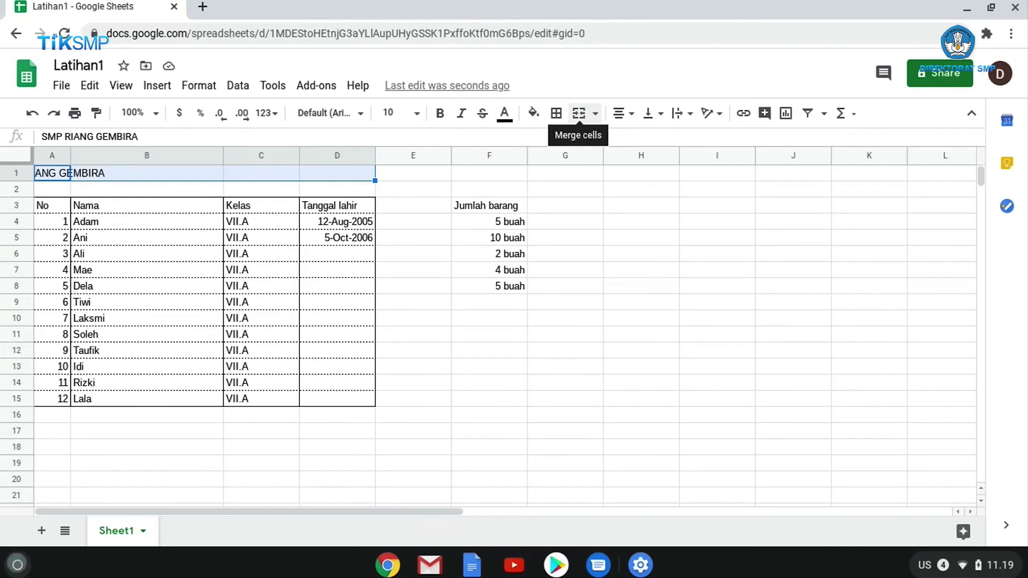
pyautogui.click(582, 119)
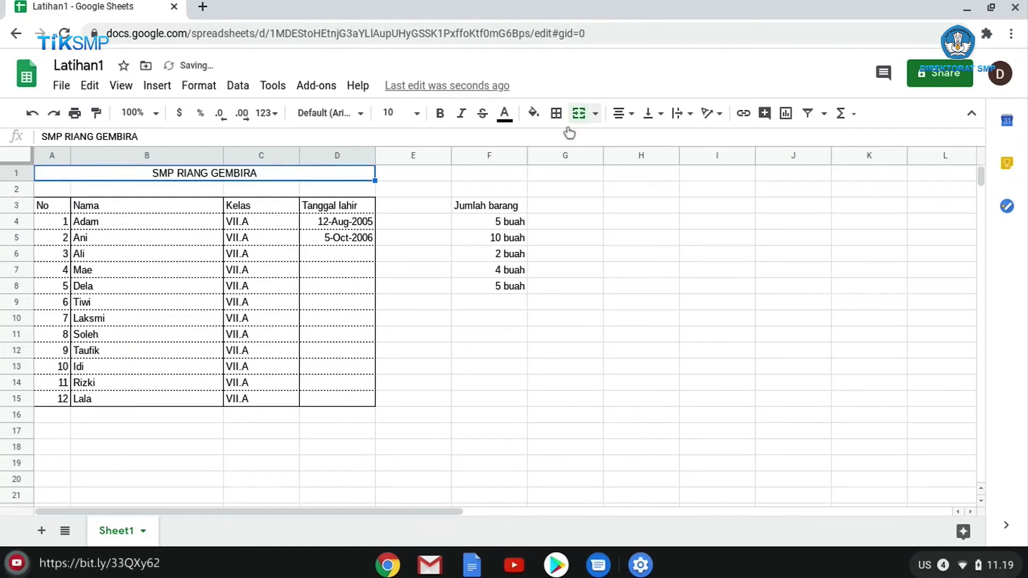
pyautogui.click(397, 219)
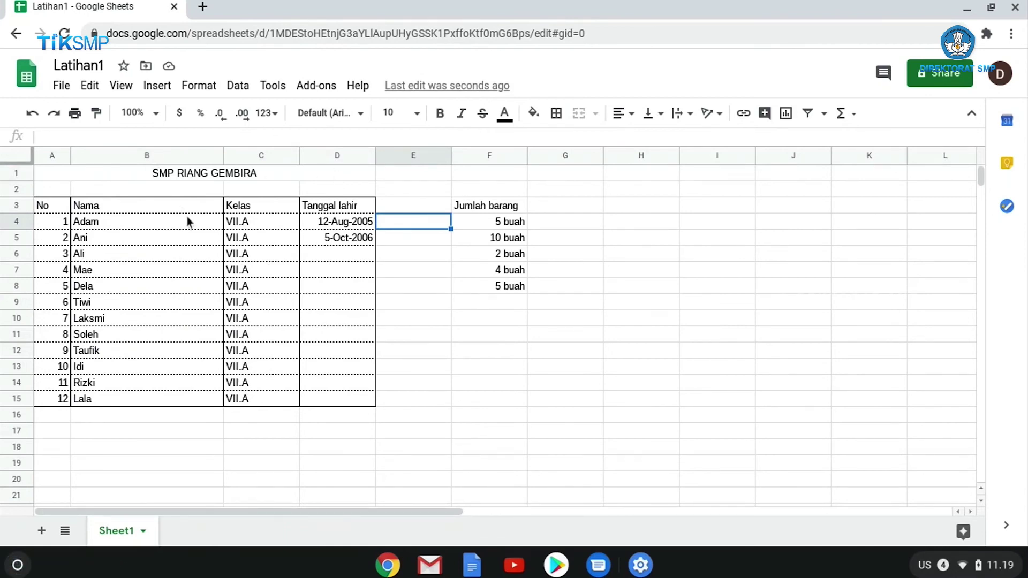
# Set the student table A3:D15 to Caveat font at size 14
pyautogui.moveTo(53, 207); pyautogui.dragTo(340, 397)
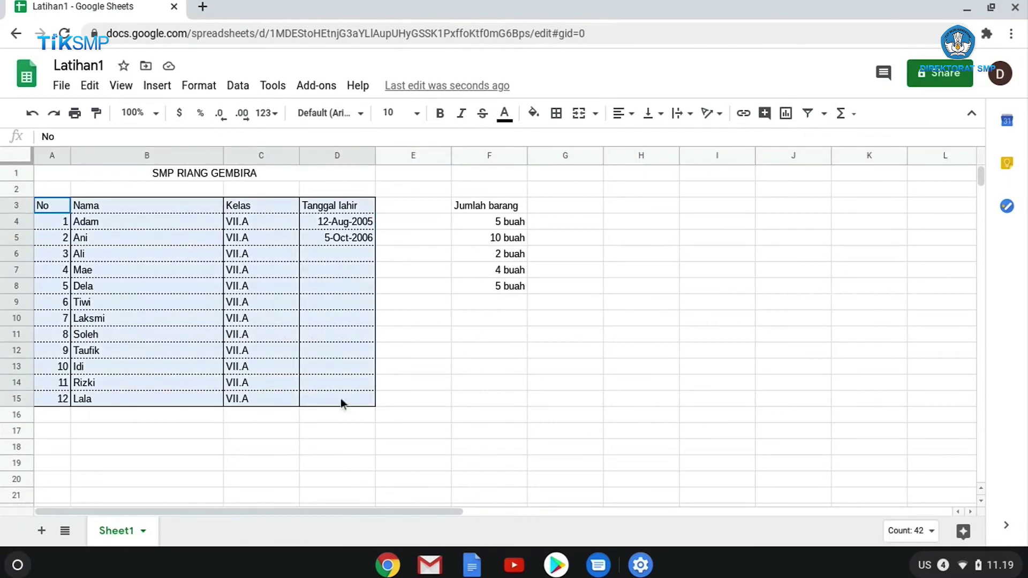
pyautogui.click(276, 119)
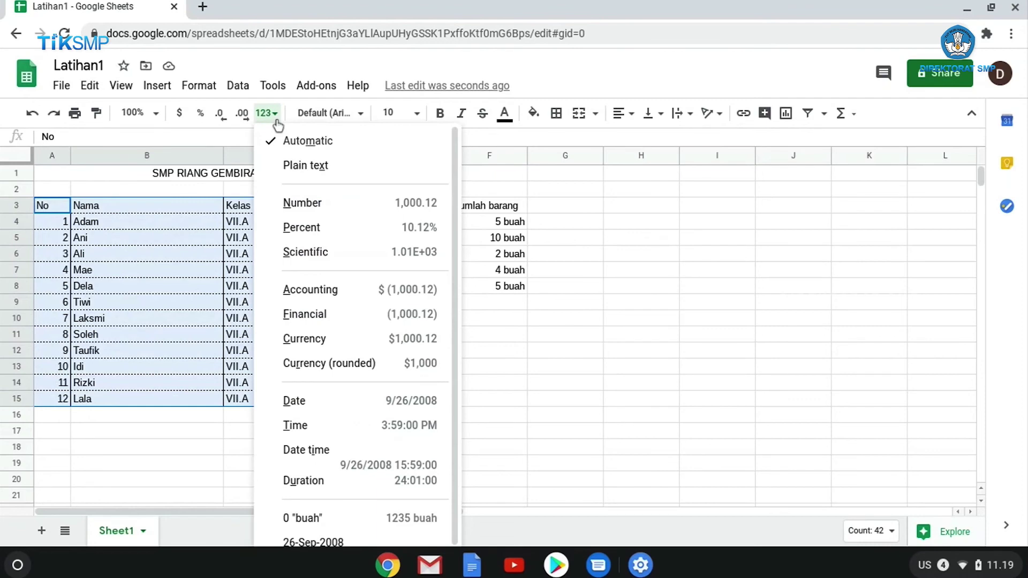
pyautogui.click(341, 119)
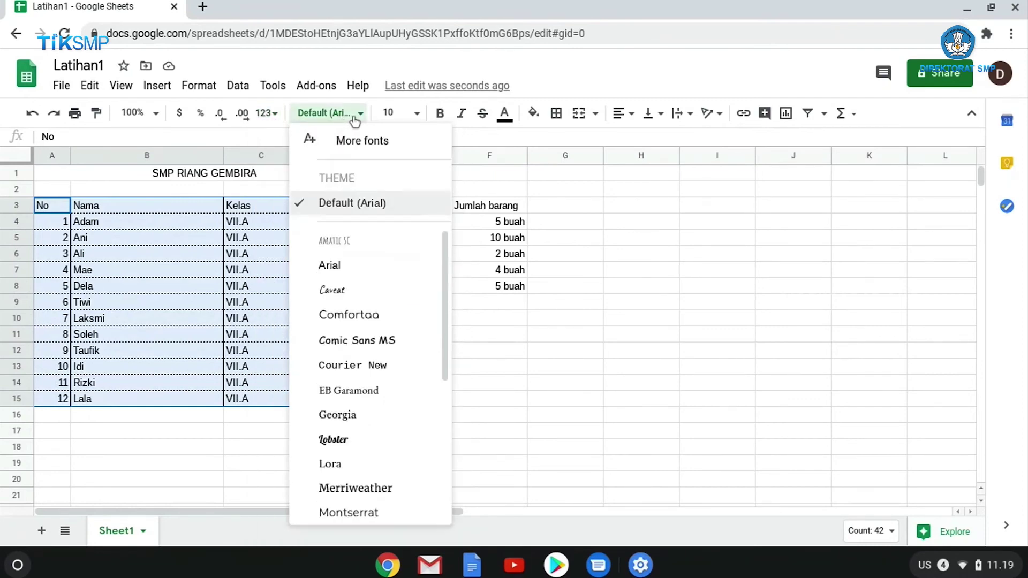
pyautogui.click(360, 293)
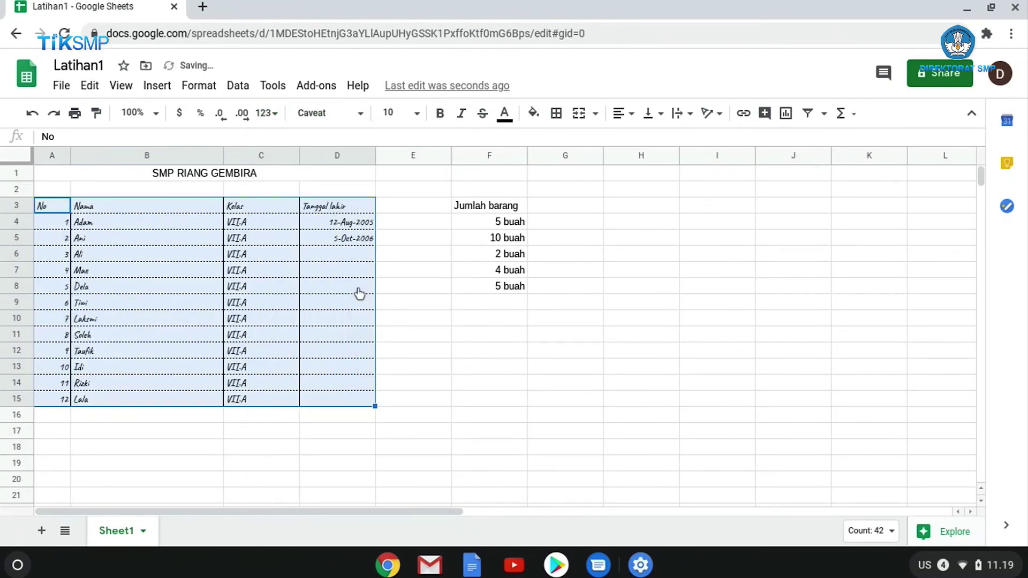
pyautogui.click(417, 113)
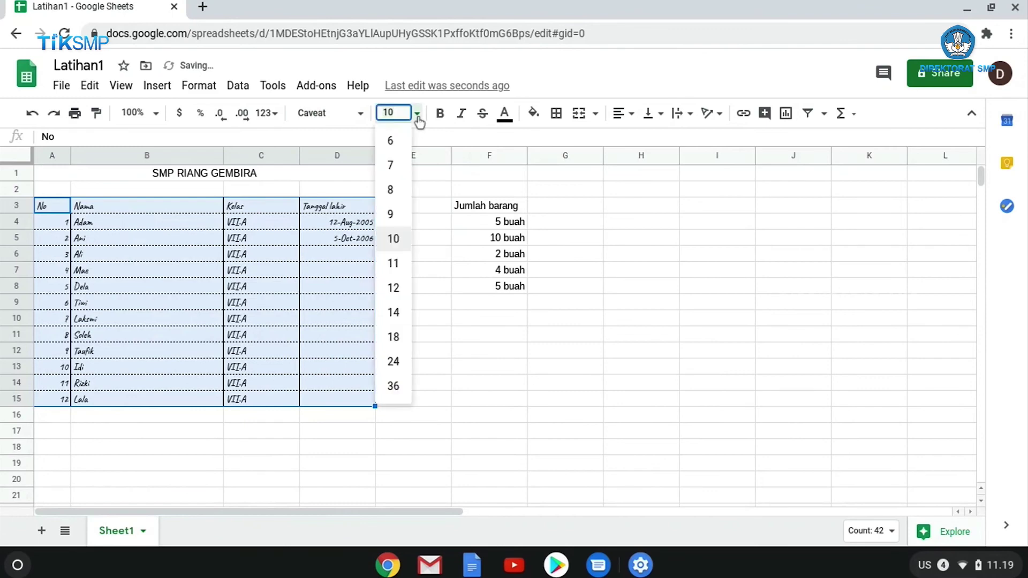
pyautogui.click(392, 313)
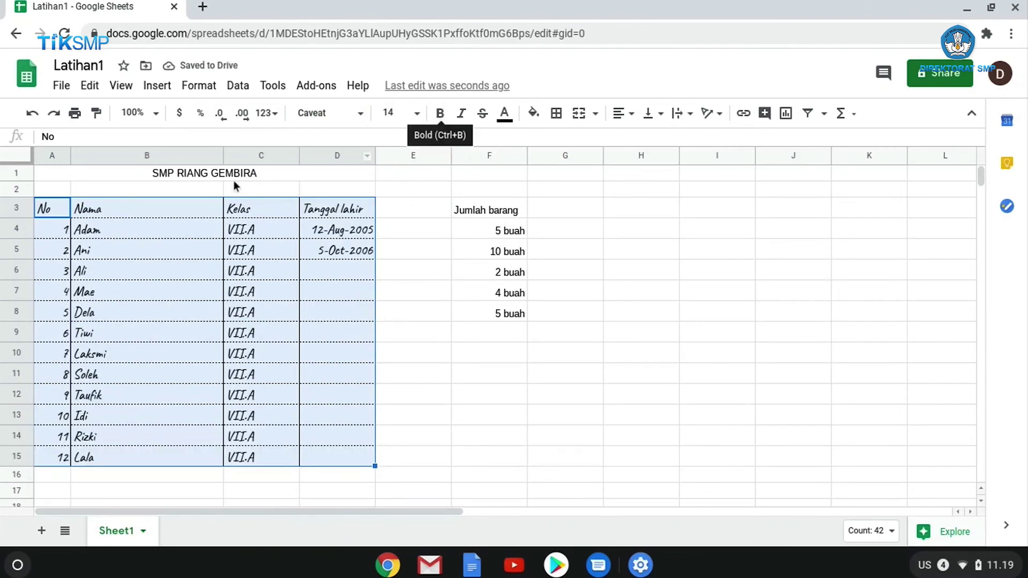
# Make the header row A3:D3 bold and reselect it
pyautogui.click(101, 212)
pyautogui.moveTo(52, 208); pyautogui.dragTo(332, 208)
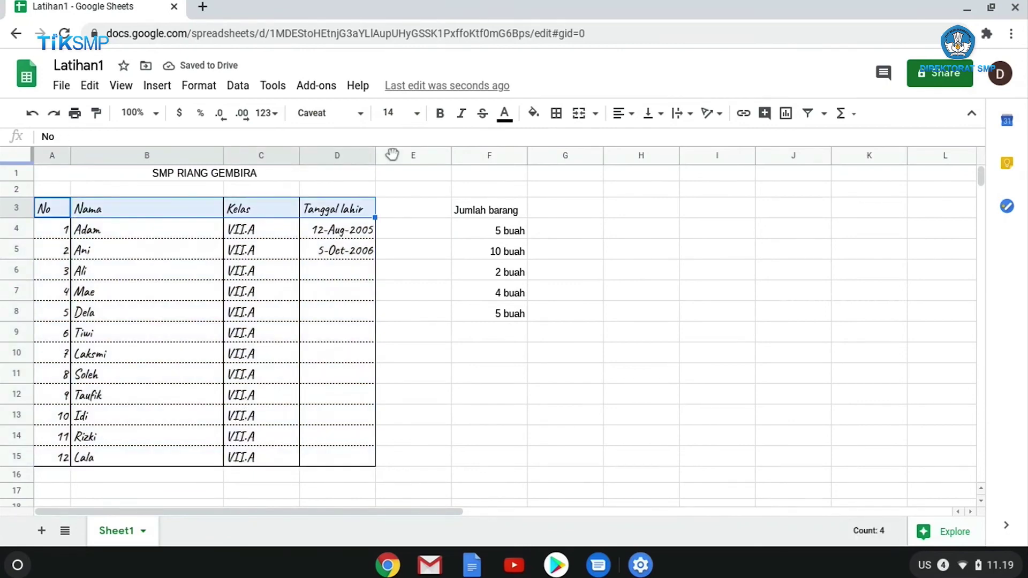
pyautogui.click(440, 113)
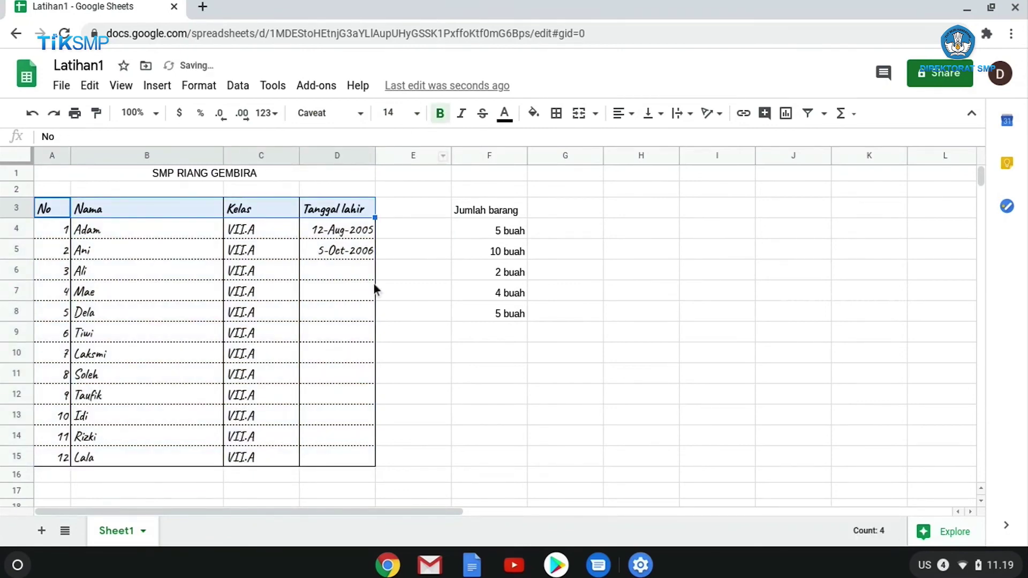
pyautogui.click(396, 273)
pyautogui.click(55, 213)
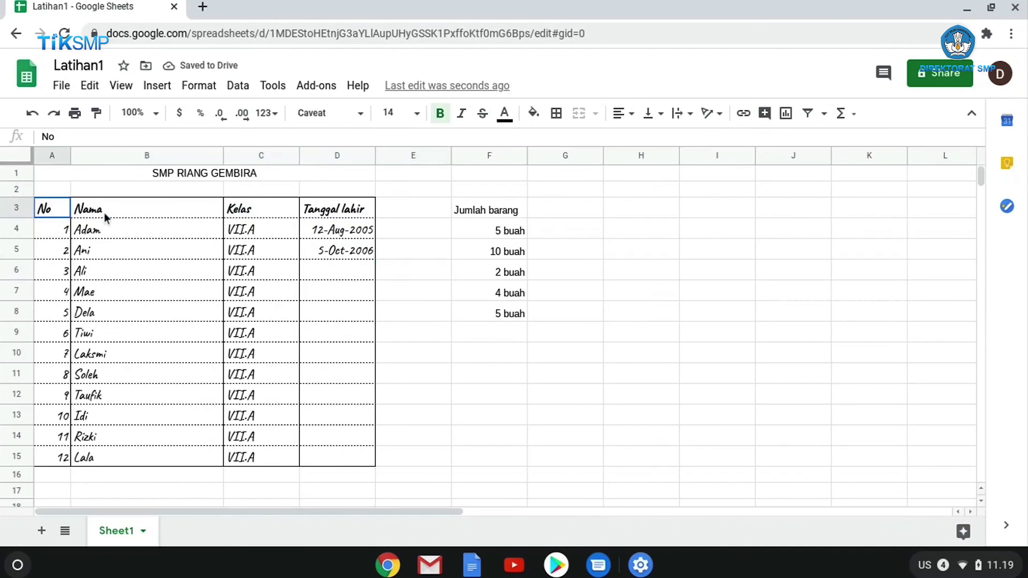
pyautogui.moveTo(106, 217); pyautogui.dragTo(322, 212)
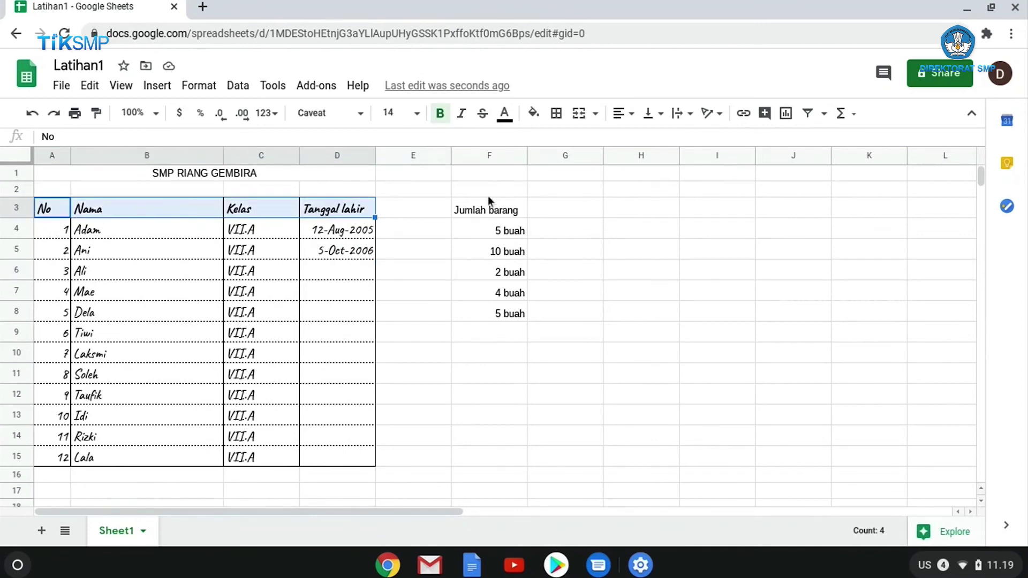
# Fill the header row A3:D3 with yellow
pyautogui.click(535, 115)
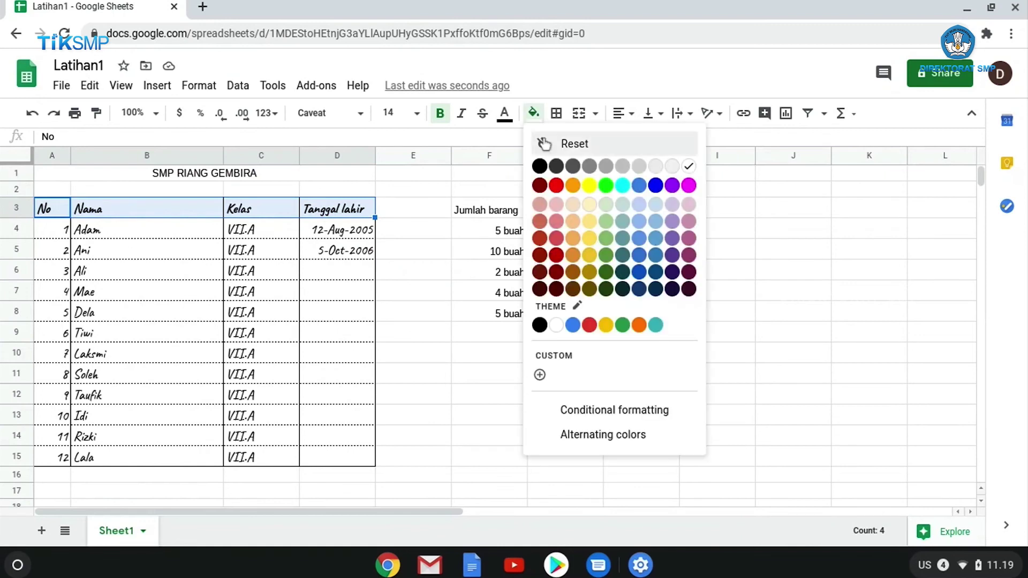
pyautogui.click(590, 186)
pyautogui.click(433, 315)
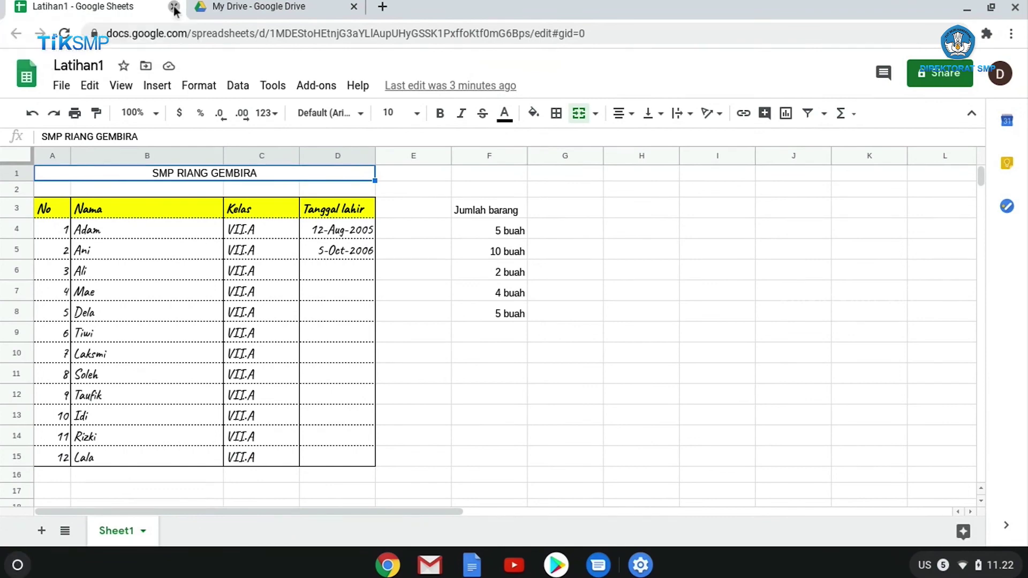
# Close the Latihan1 tab and reopen Latihan1 from Quick Access in My Drive
pyautogui.click(174, 7)
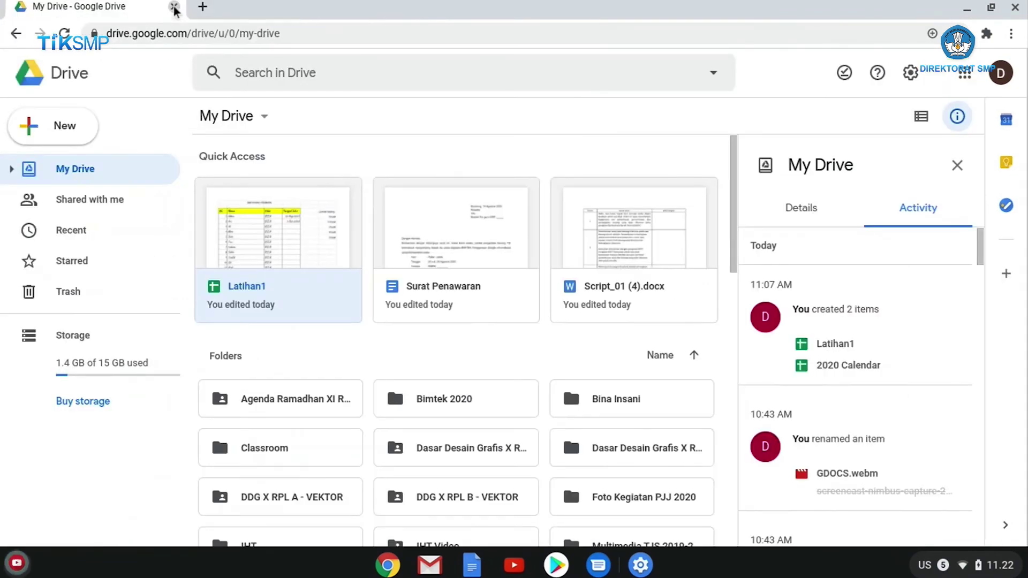
pyautogui.click(284, 359)
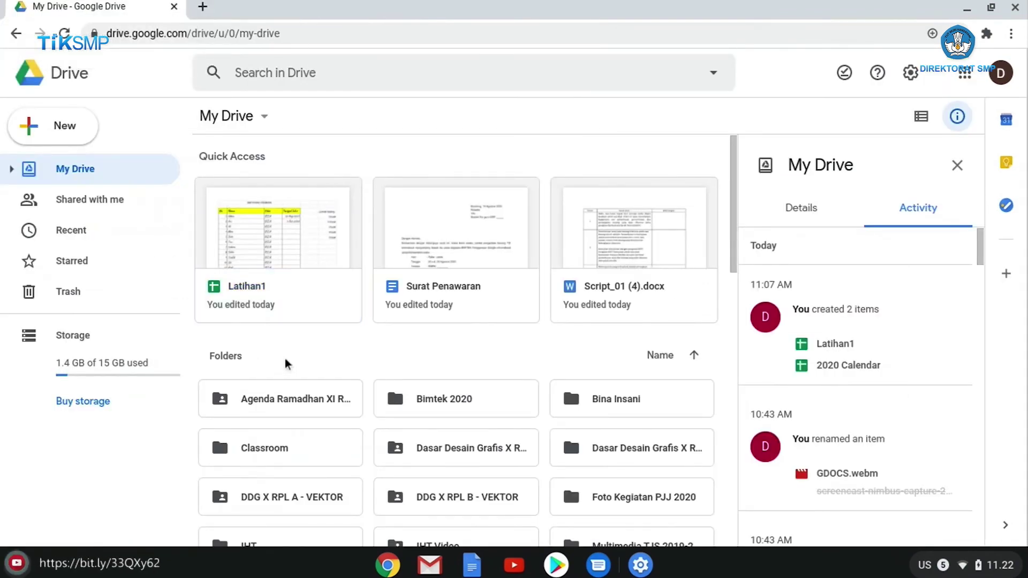
pyautogui.doubleClick(267, 228)
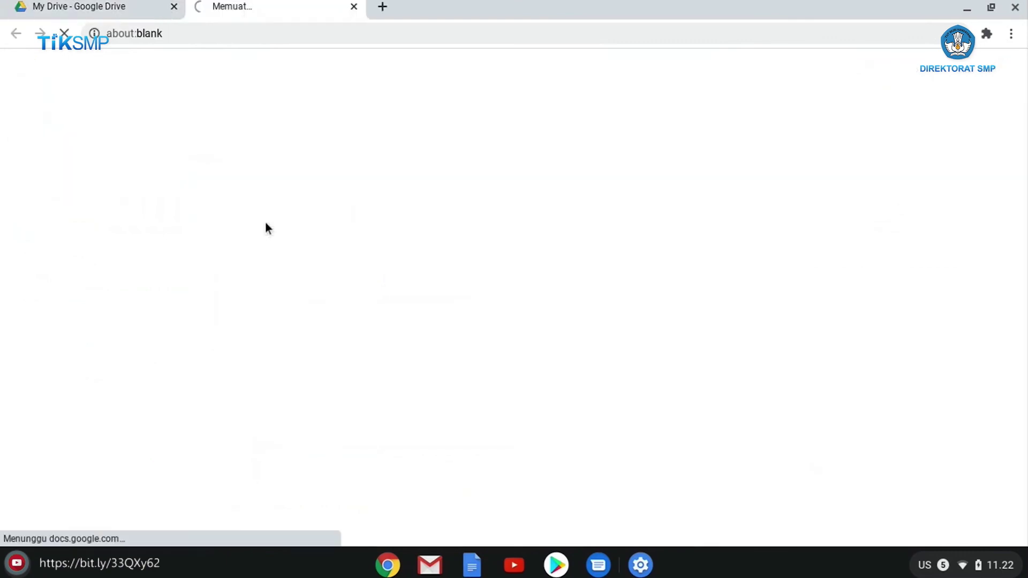